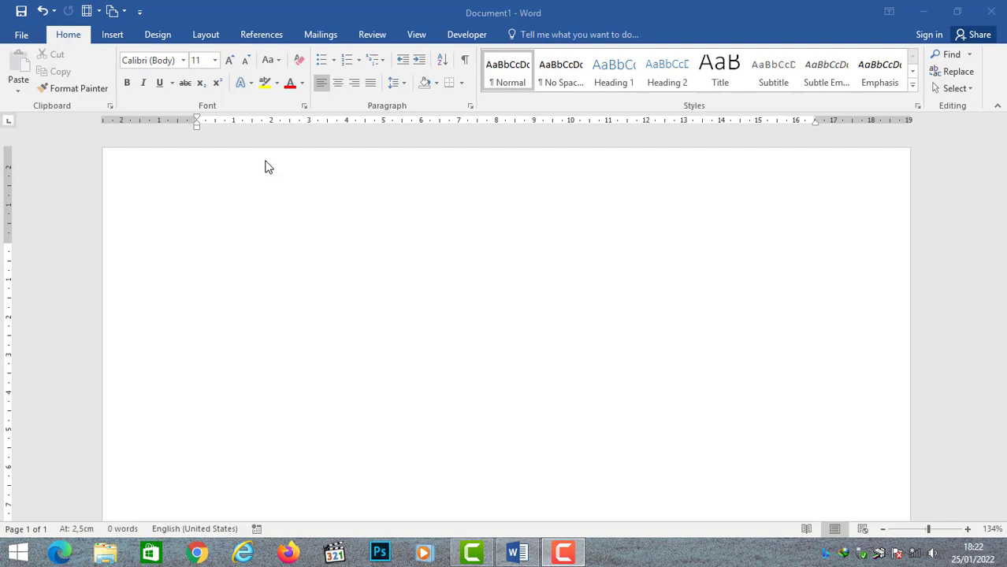
Insert a plain black WordArt and replace its placeholder text with 'Word art'.
{"action": "left_click", "coordinate": [115, 36]}
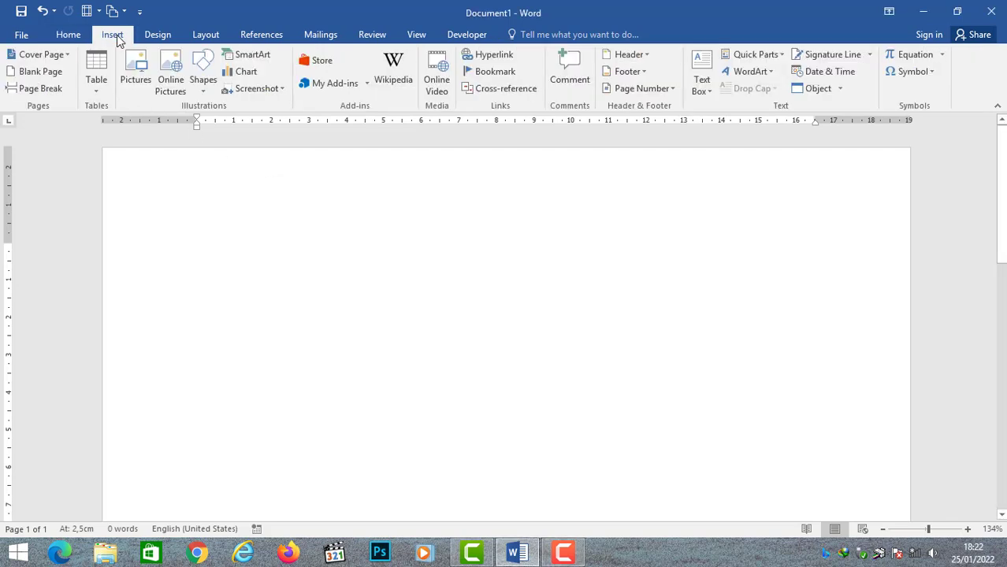
{"action": "left_click", "coordinate": [747, 74]}
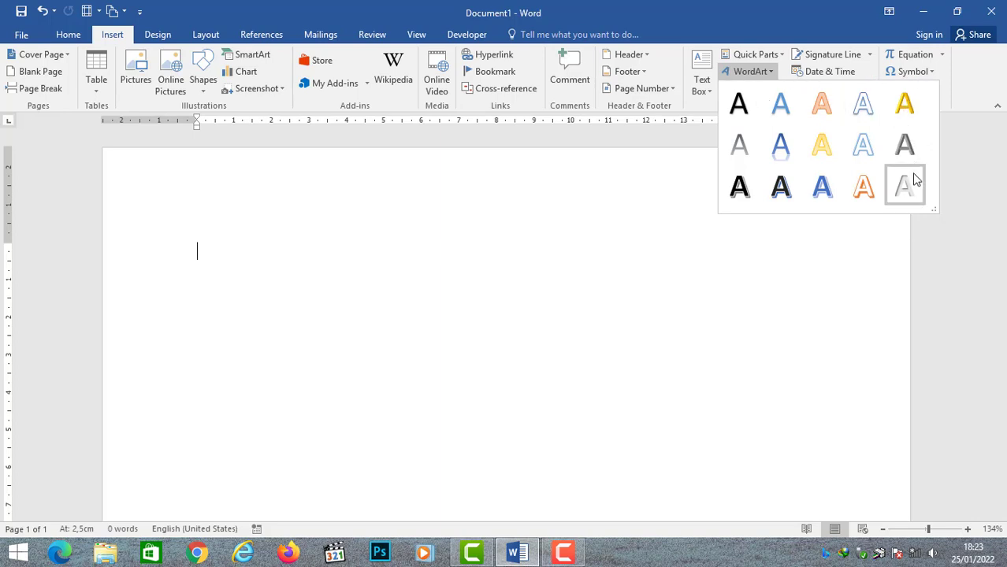
{"action": "left_click", "coordinate": [745, 117]}
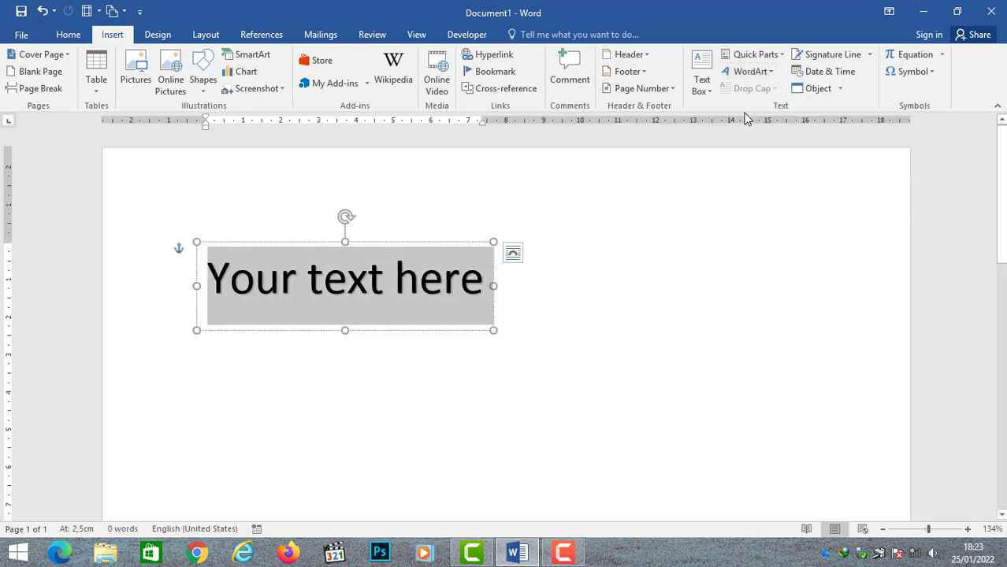
{"action": "left_click", "coordinate": [227, 274]}
{"action": "left_click_drag", "start_coordinate": [216, 276], "coordinate": [486, 289]}
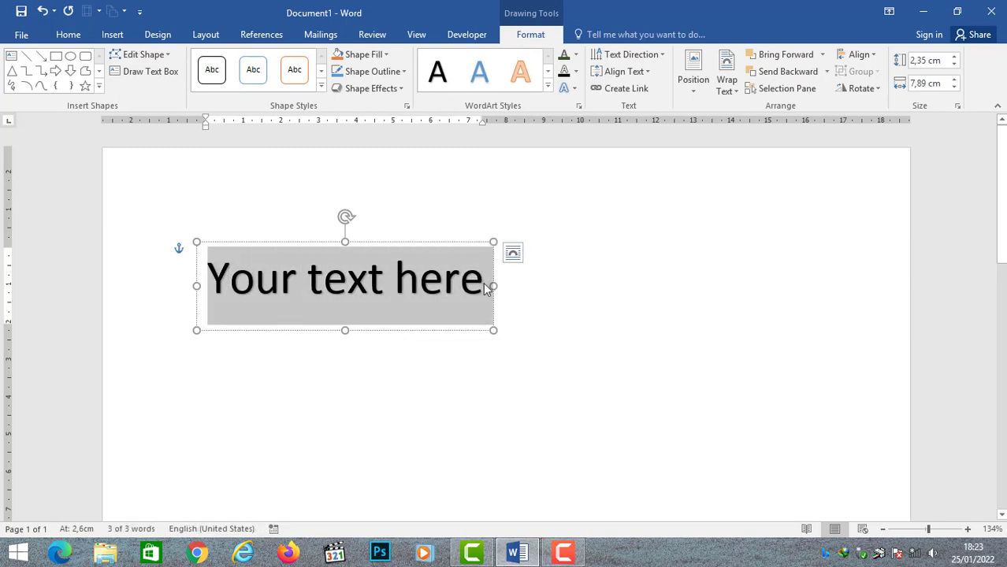
{"action": "type", "text": "Word"}
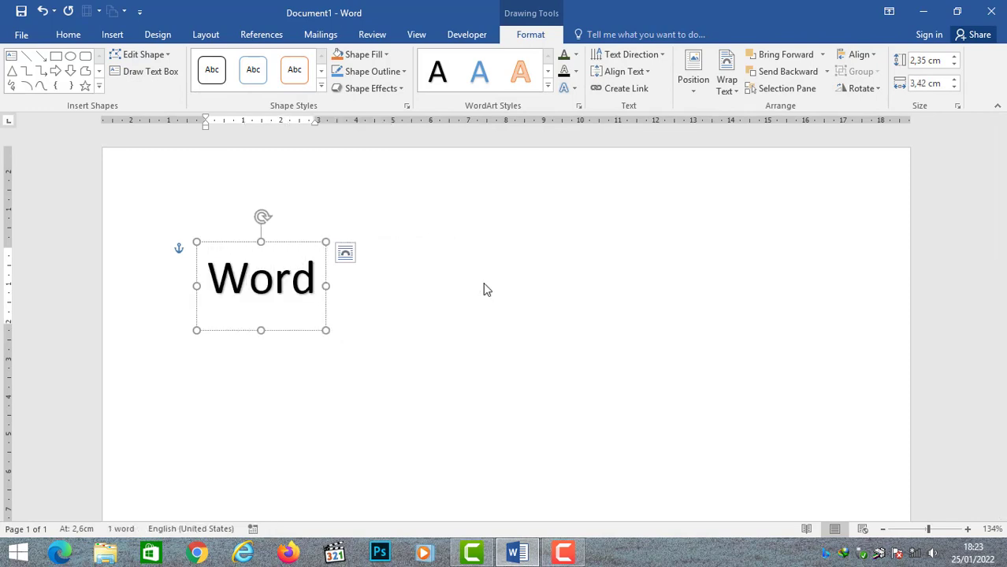
{"action": "type", "text": " art"}
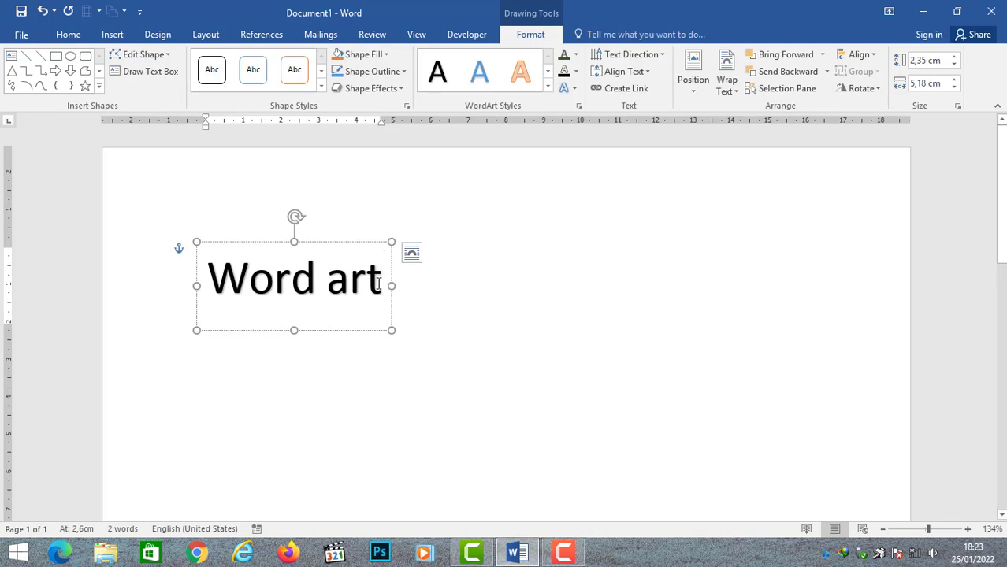
{"action": "triple_click", "coordinate": [253, 285]}
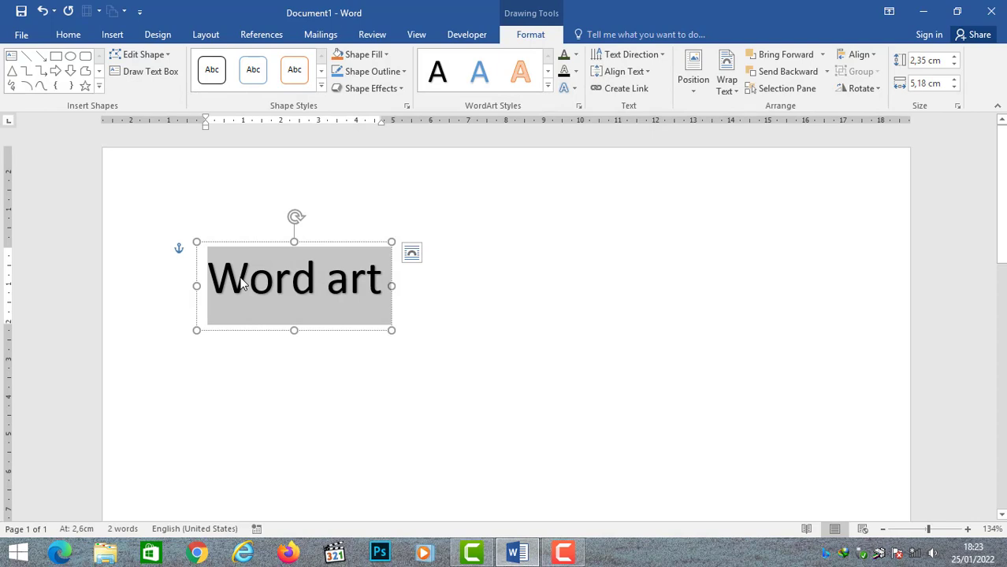
Set the Word art text to Brush Script MT at size 36, leaving it not bold.
{"action": "triple_click", "coordinate": [242, 284]}
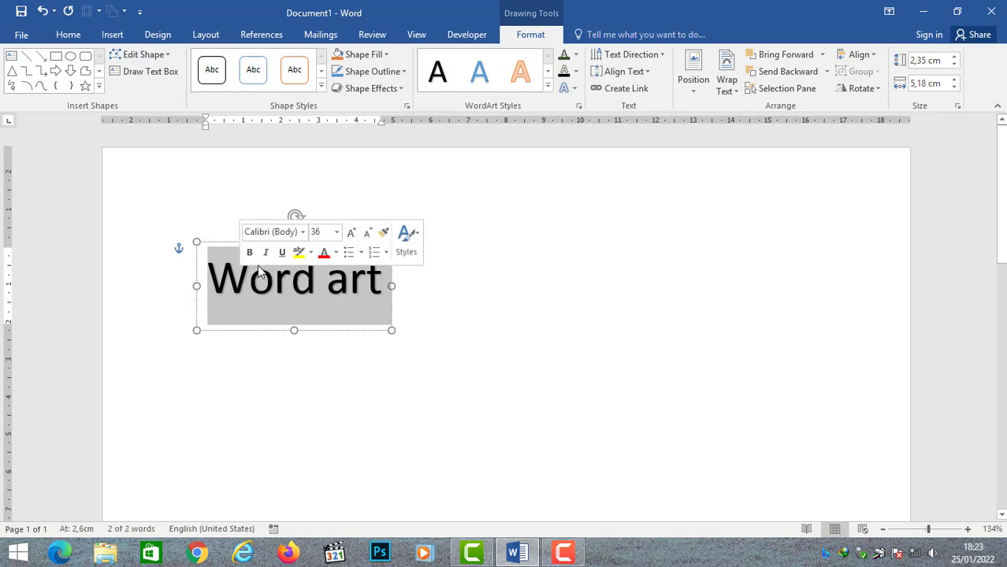
{"action": "left_click", "coordinate": [303, 233]}
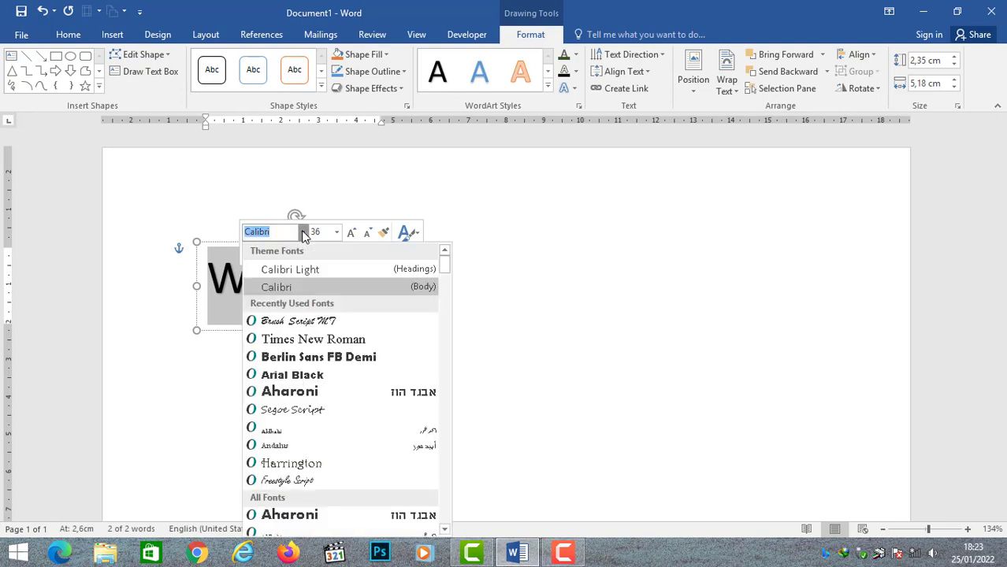
{"action": "left_click", "coordinate": [303, 322]}
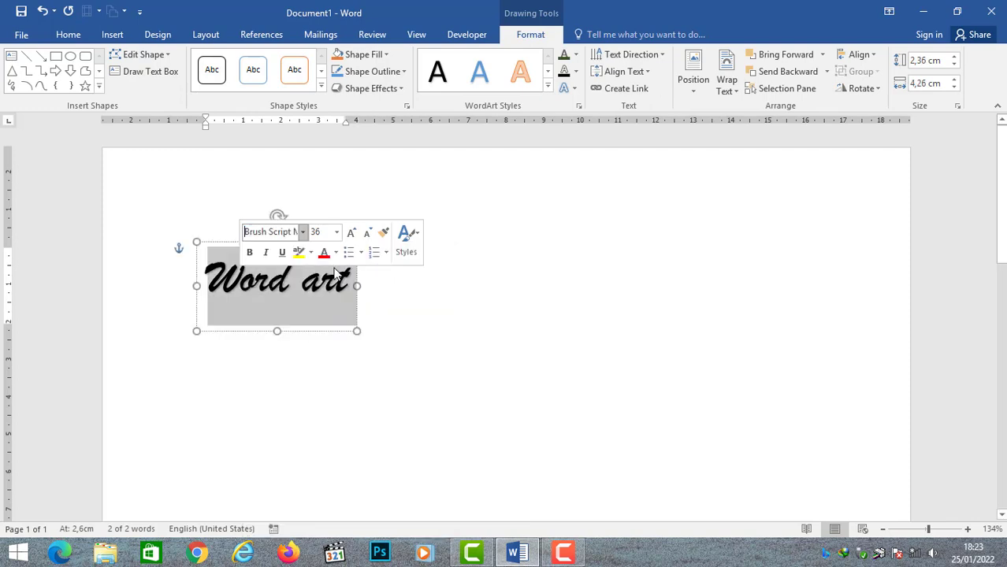
{"action": "left_click", "coordinate": [336, 232]}
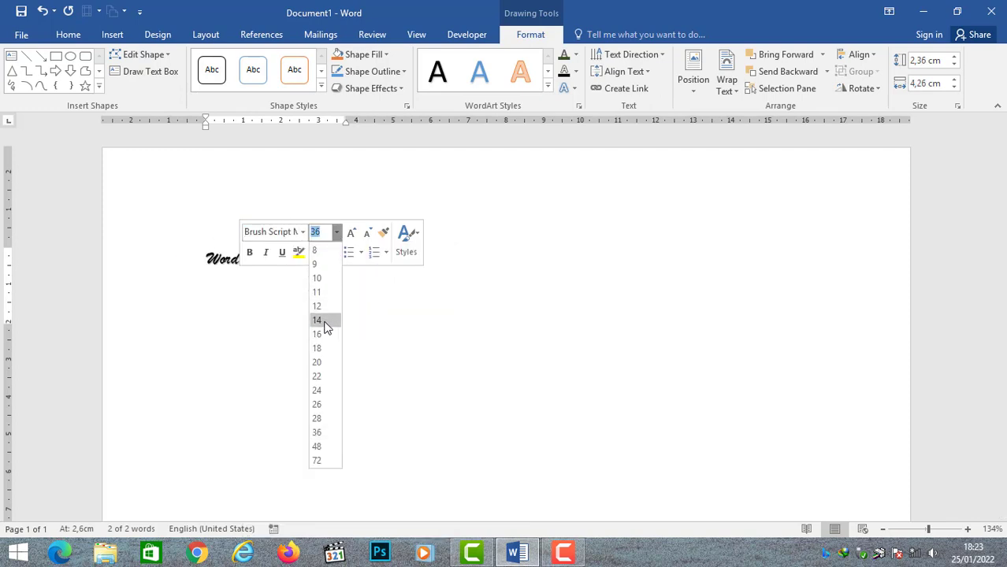
{"action": "left_click", "coordinate": [318, 433]}
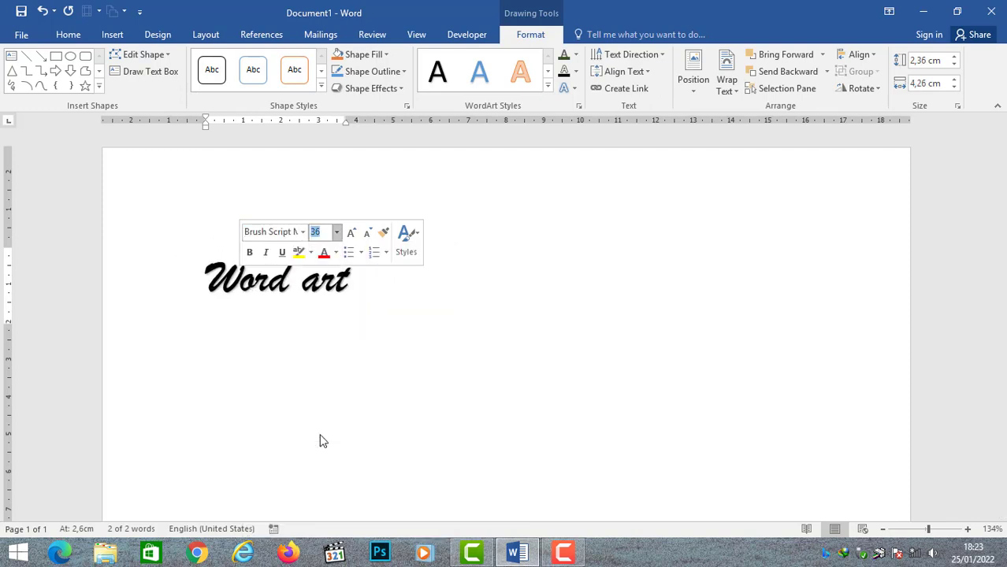
{"action": "left_click", "coordinate": [249, 252]}
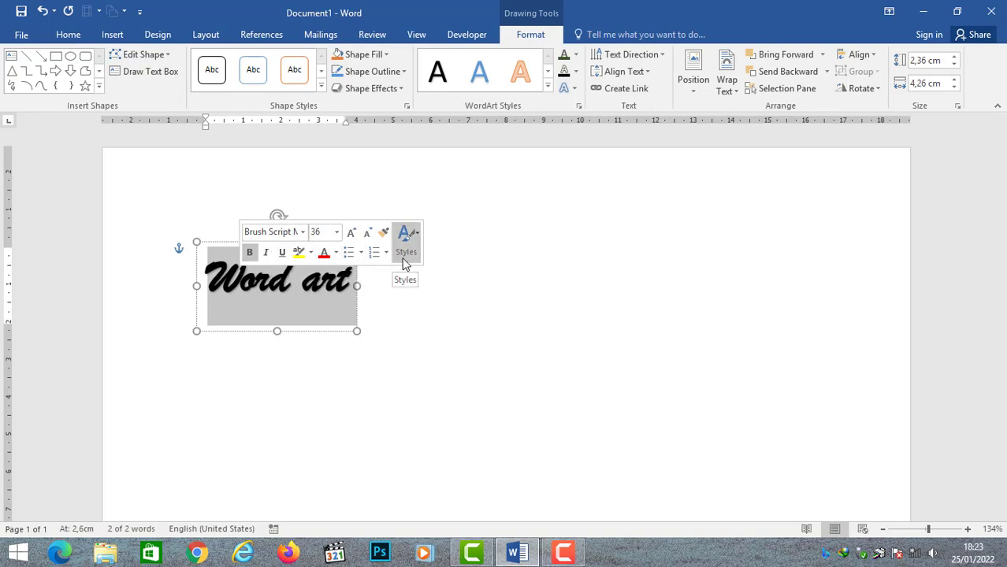
{"action": "left_click", "coordinate": [249, 252]}
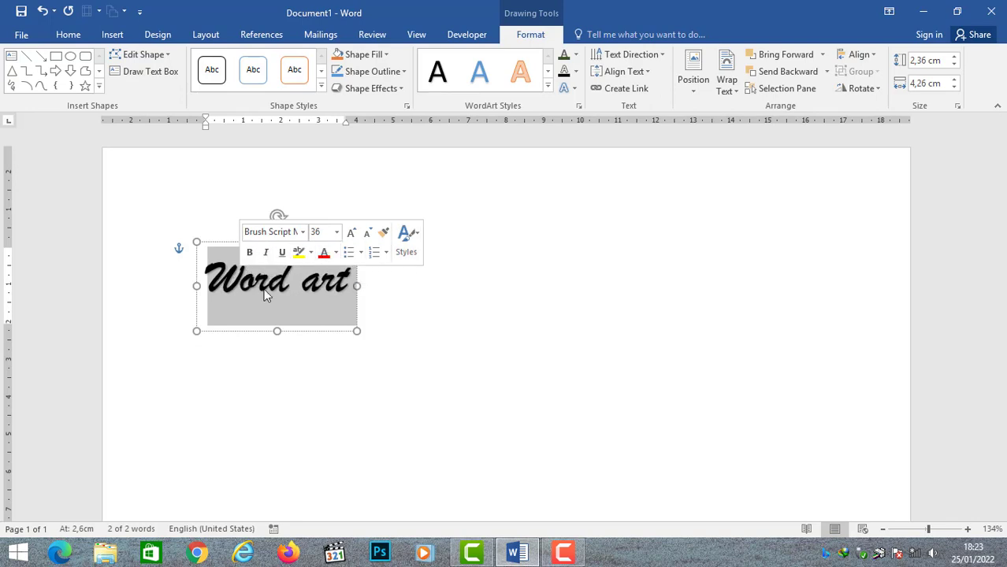
Fill the Word art box with light blue-grey, replacing a trial dark green fill.
{"action": "left_click", "coordinate": [387, 55]}
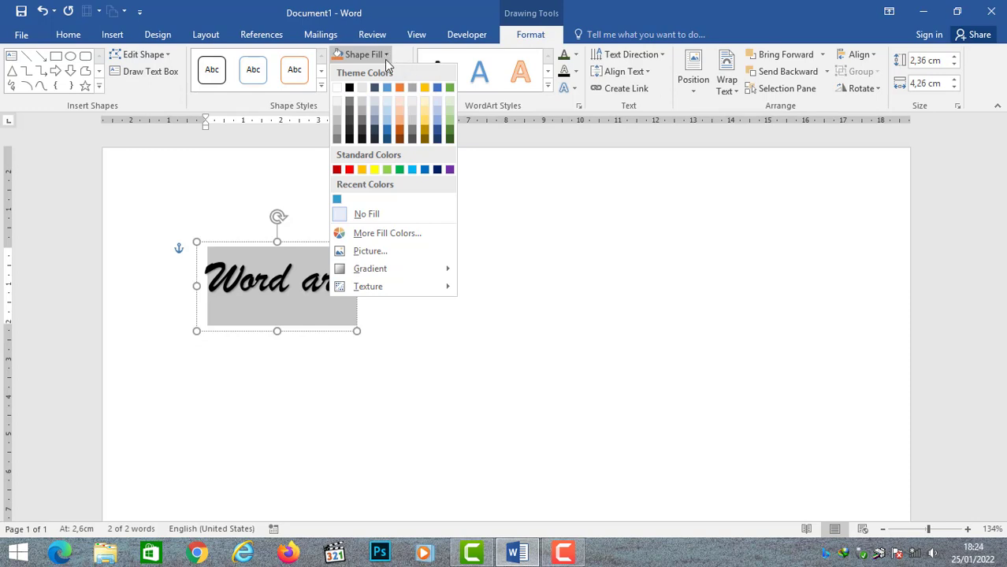
{"action": "left_click", "coordinate": [449, 140]}
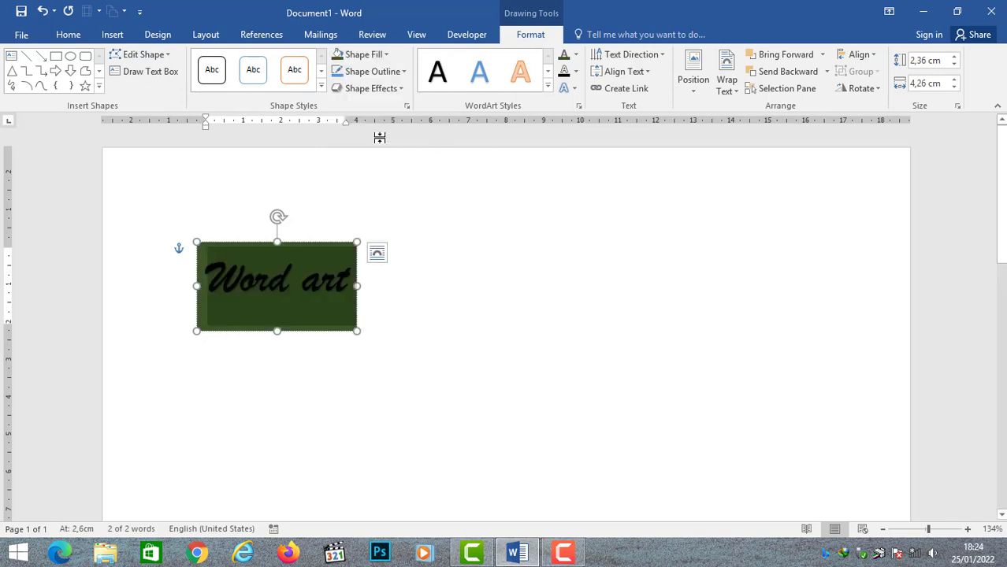
{"action": "left_click", "coordinate": [386, 55]}
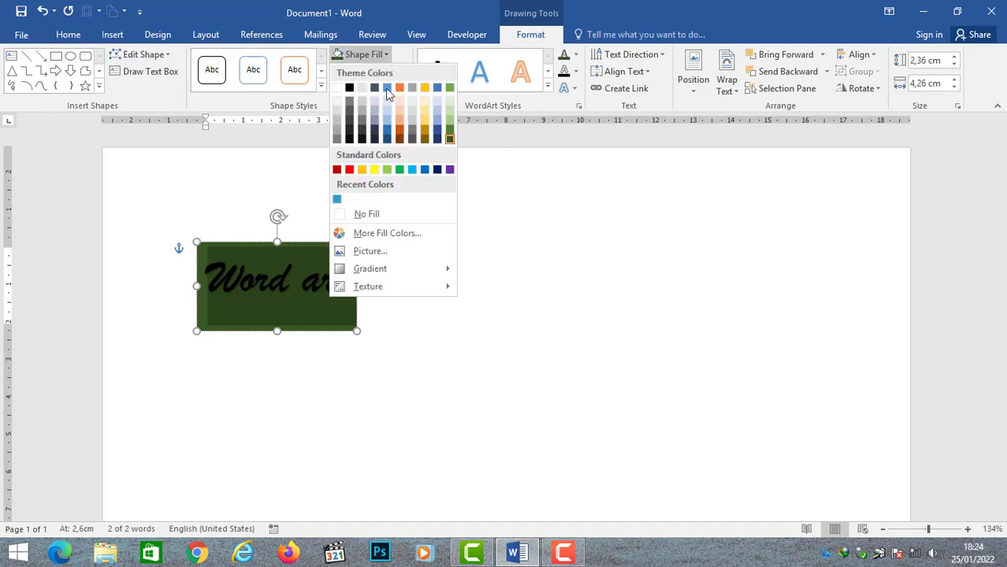
{"action": "left_click", "coordinate": [389, 118]}
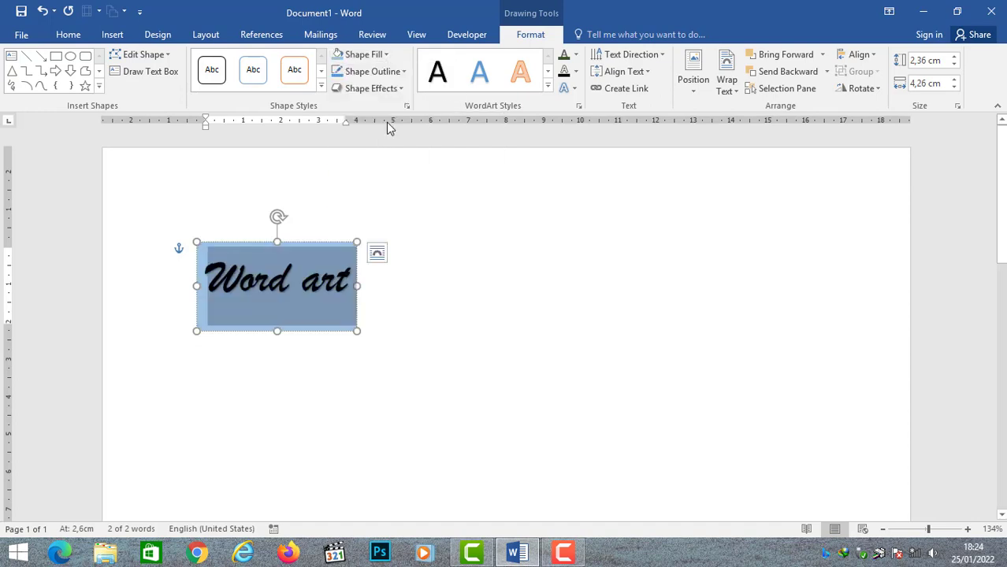
{"action": "left_click", "coordinate": [386, 54]}
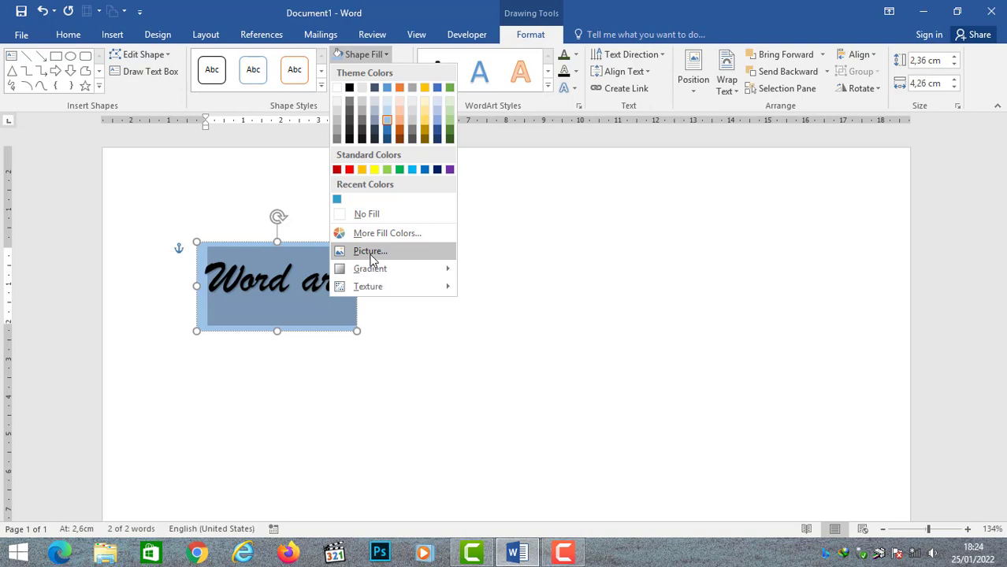
Fill the Word art box with the beach-gd7fc174d2_1920 photo from Downloads.
{"action": "left_click", "coordinate": [370, 255]}
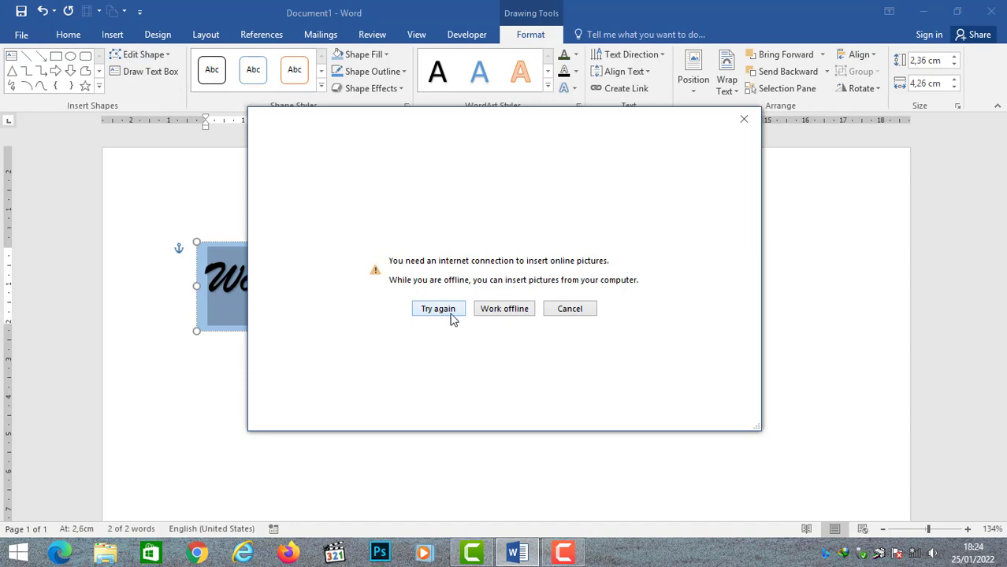
{"action": "left_click", "coordinate": [514, 309]}
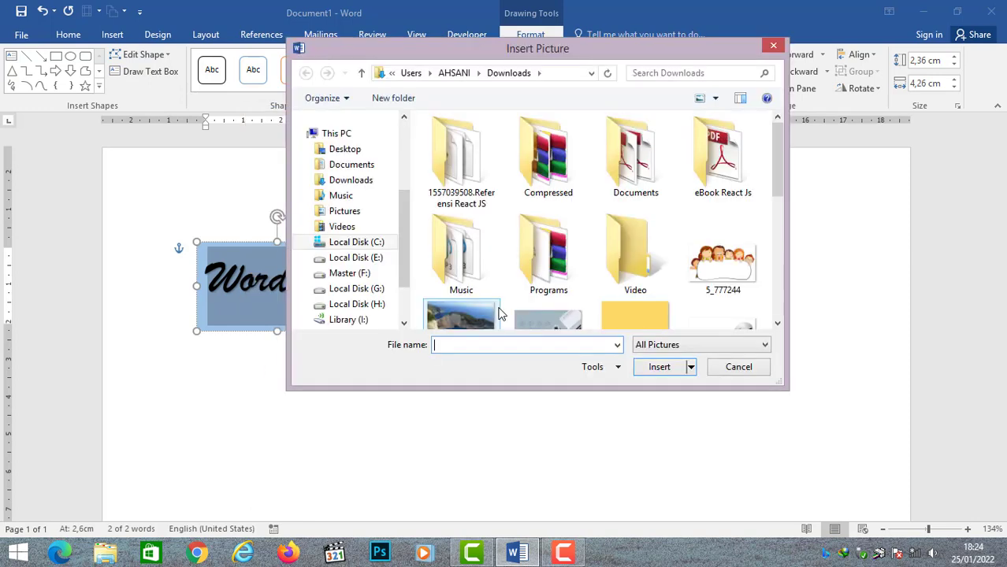
{"action": "left_click_drag", "start_coordinate": [774, 129], "coordinate": [780, 161]}
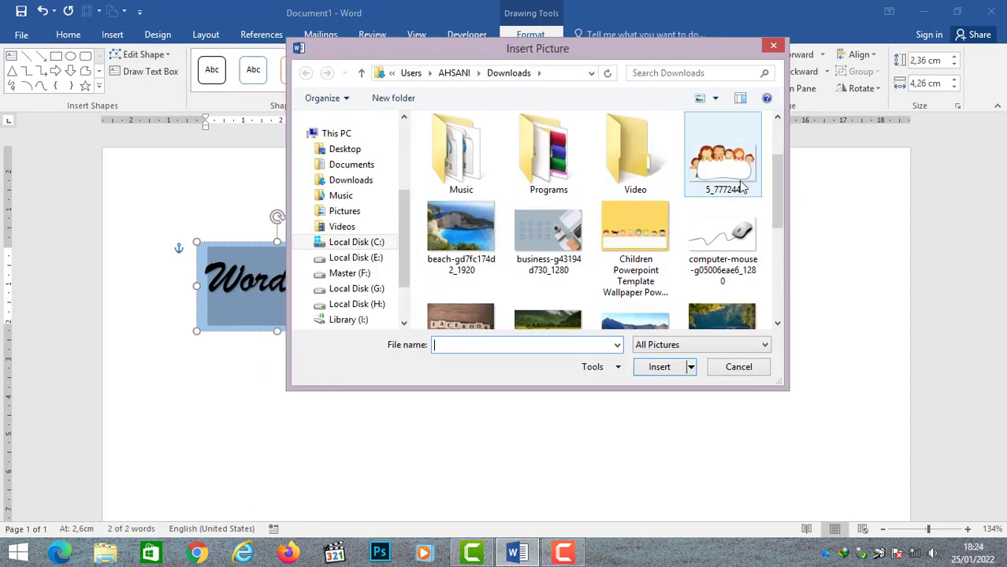
{"action": "left_click", "coordinate": [447, 253]}
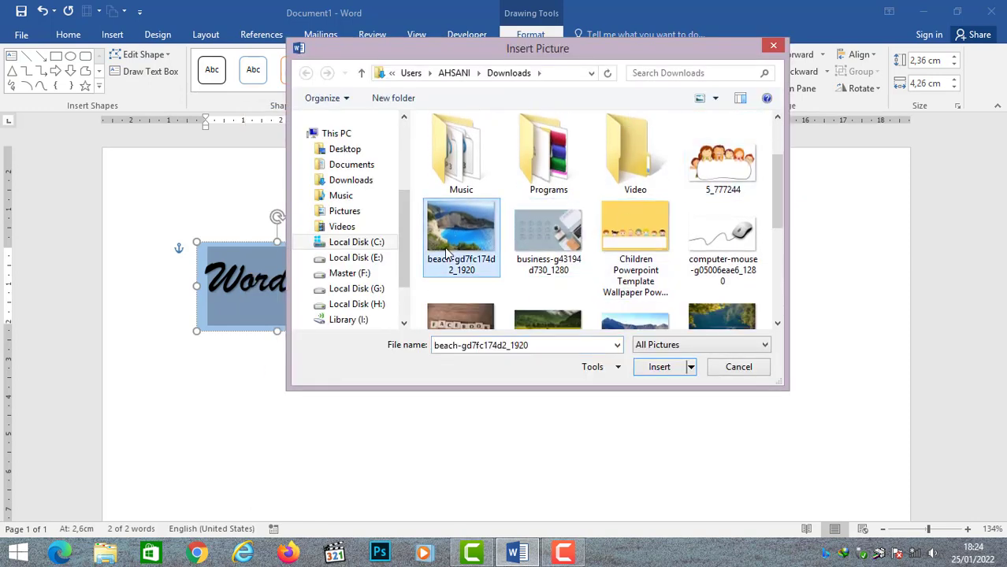
{"action": "left_click", "coordinate": [660, 370]}
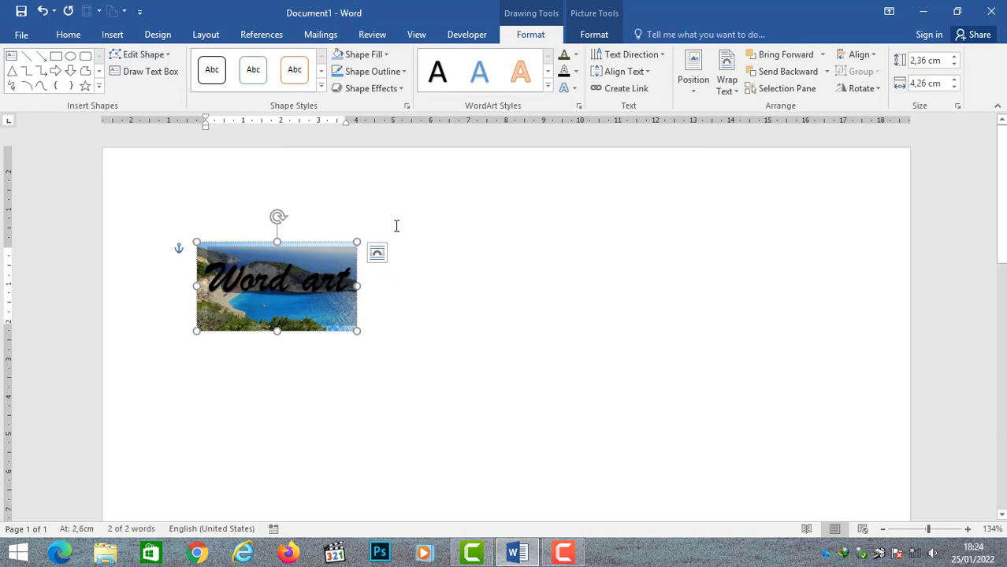
Undo the beach photo fill on the Word art box.
{"action": "left_click", "coordinate": [386, 56]}
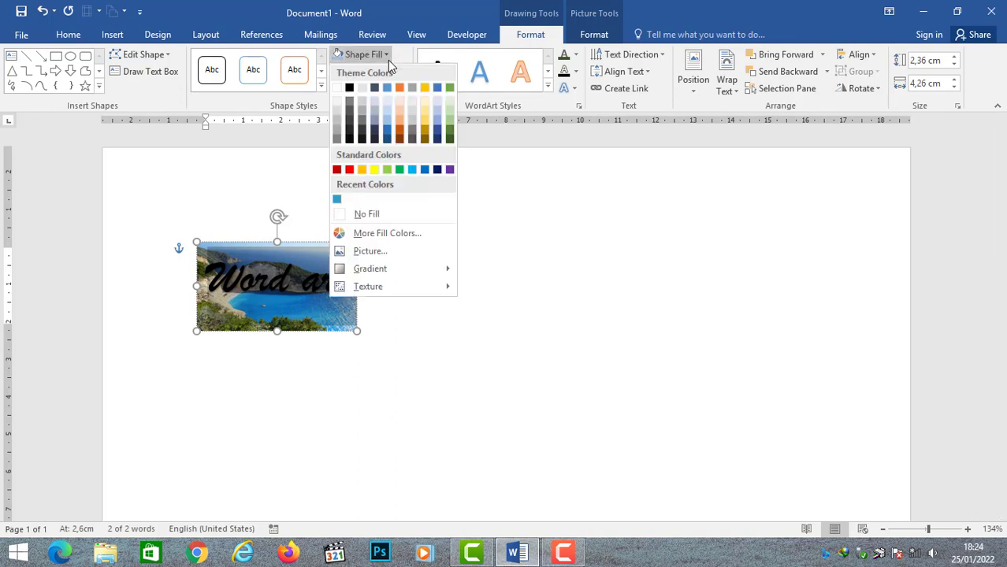
{"action": "mouse_move", "coordinate": [418, 271]}
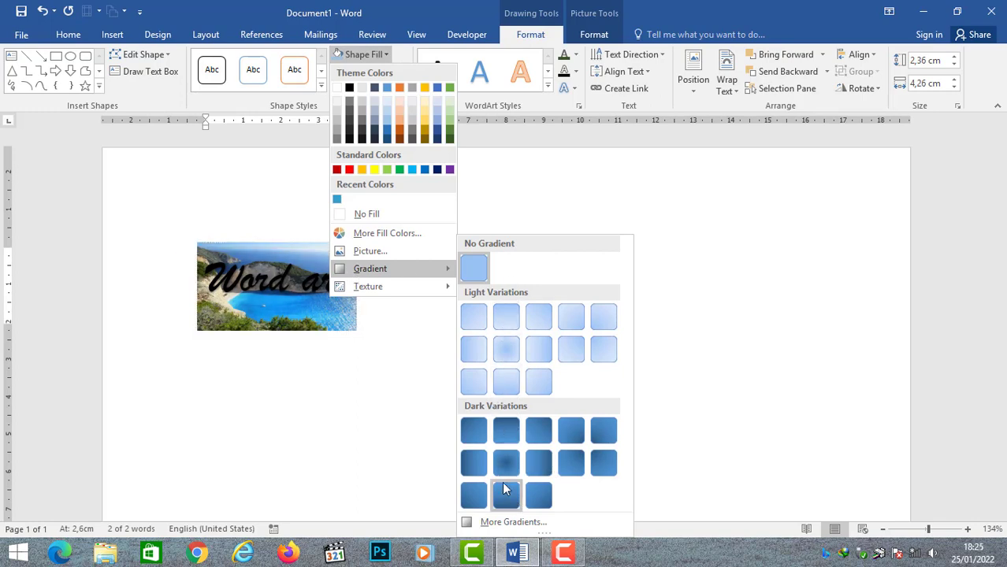
{"action": "left_click", "coordinate": [476, 8]}
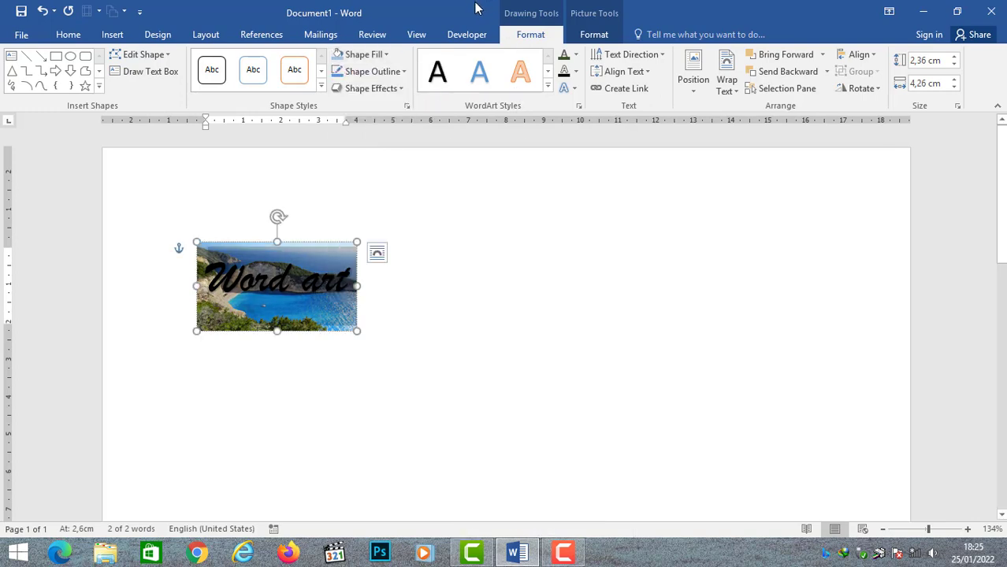
{"action": "left_click", "coordinate": [43, 11]}
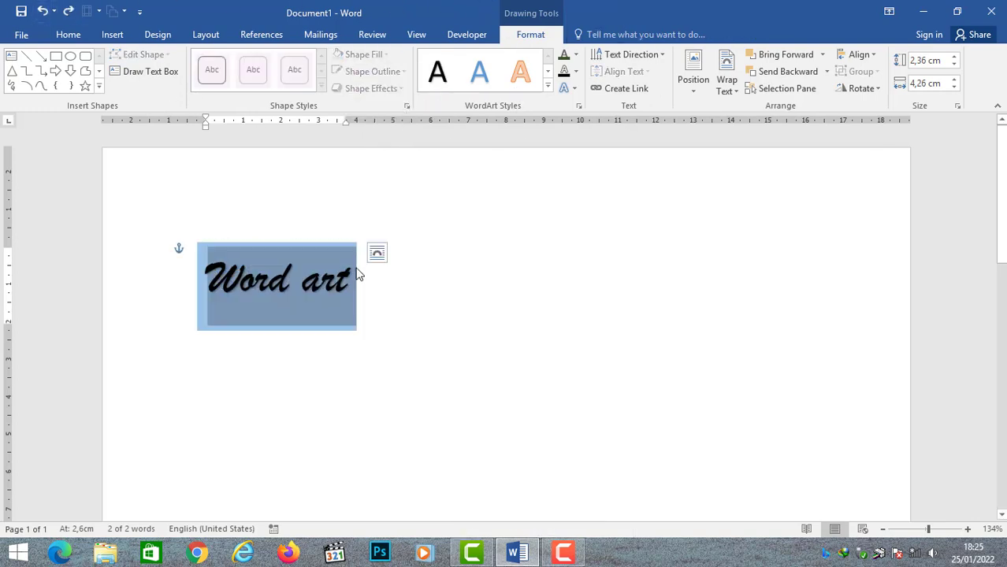
Fill the Word art shape with the Canvas texture.
{"action": "left_click", "coordinate": [326, 243]}
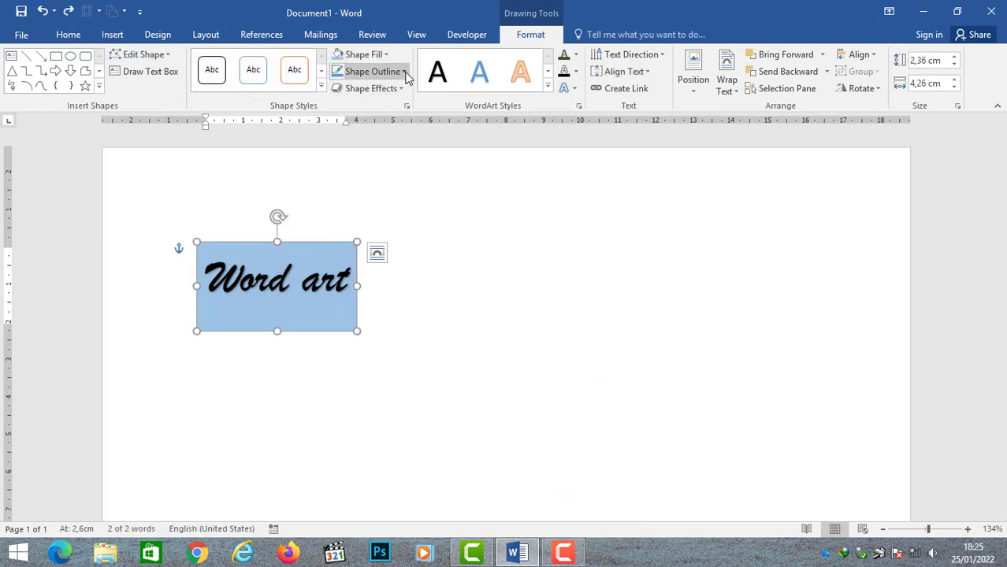
{"action": "left_click", "coordinate": [407, 73]}
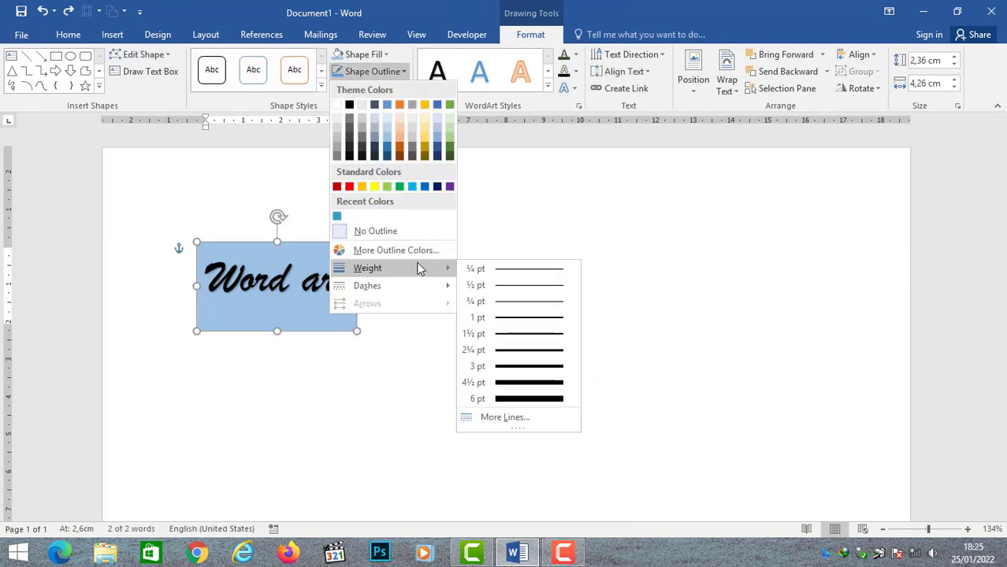
{"action": "left_click", "coordinate": [372, 55]}
{"action": "left_click", "coordinate": [372, 55]}
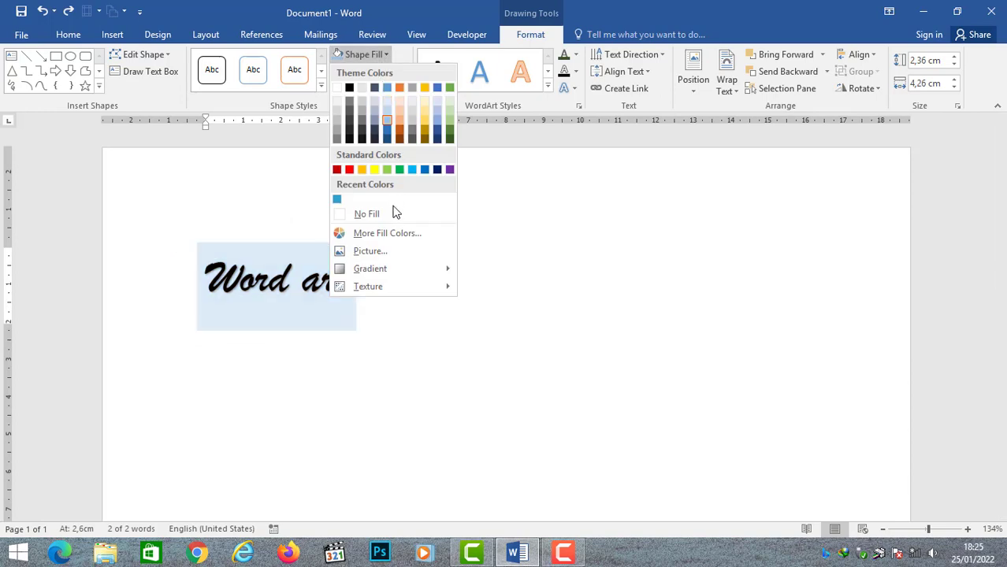
{"action": "mouse_move", "coordinate": [409, 268]}
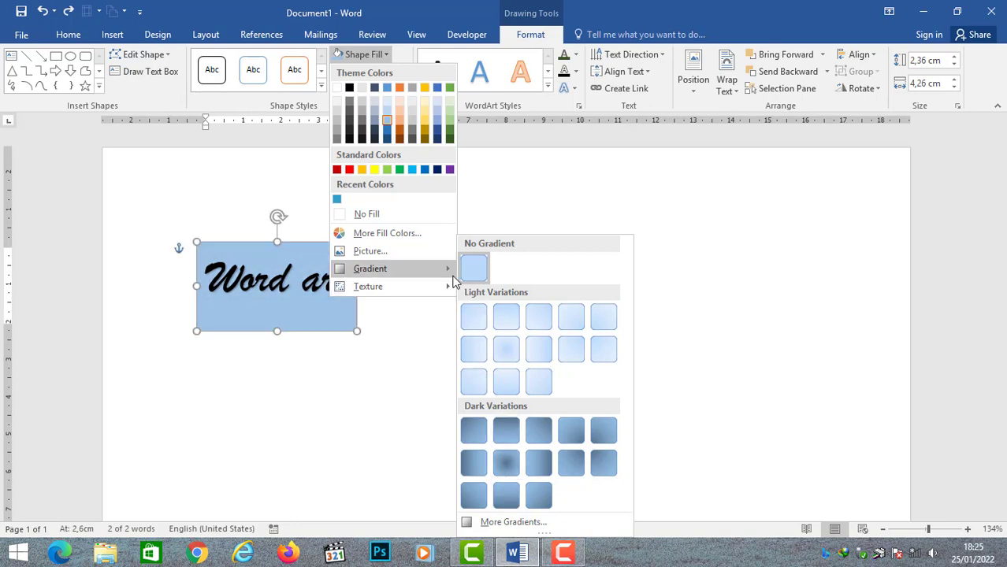
{"action": "mouse_move", "coordinate": [447, 286]}
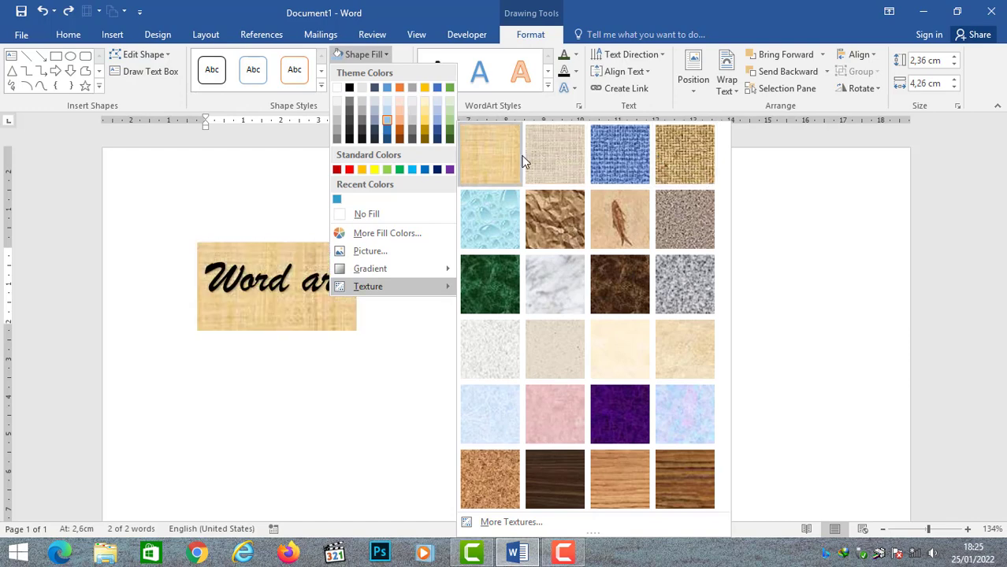
{"action": "left_click", "coordinate": [553, 161]}
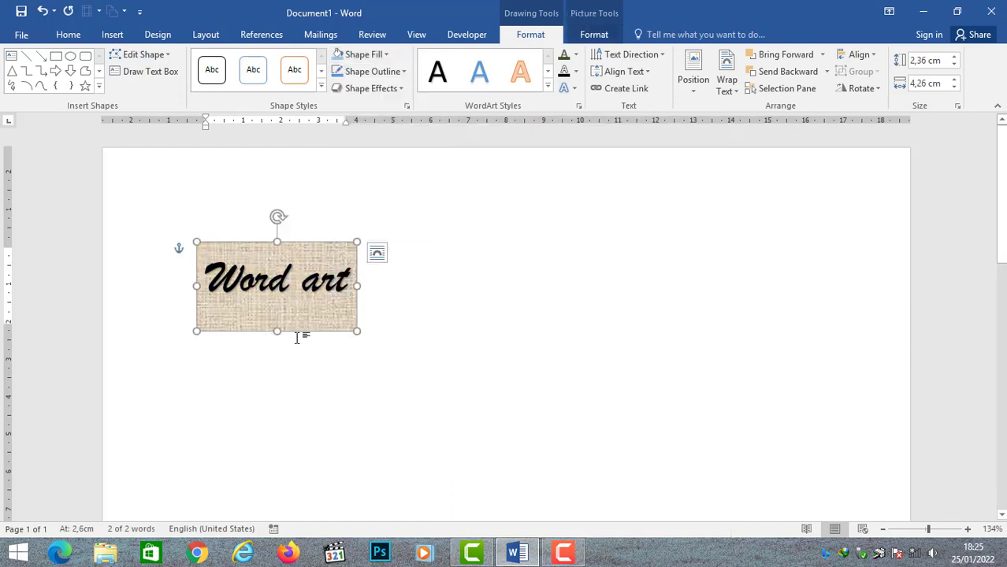
Apply the black WordArt text style with blue shadow to the Word art text.
{"action": "left_click", "coordinate": [437, 243]}
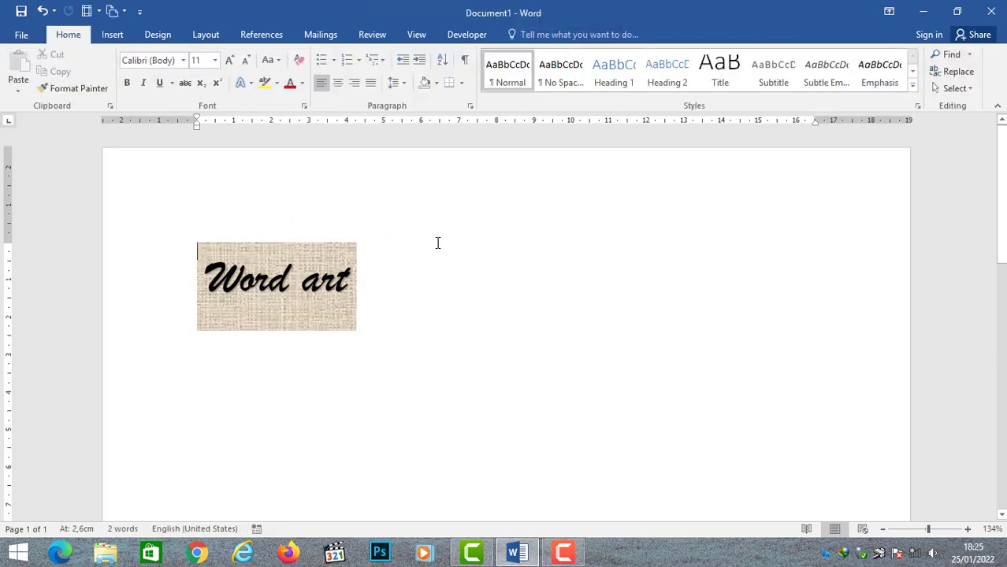
{"action": "left_click", "coordinate": [301, 282]}
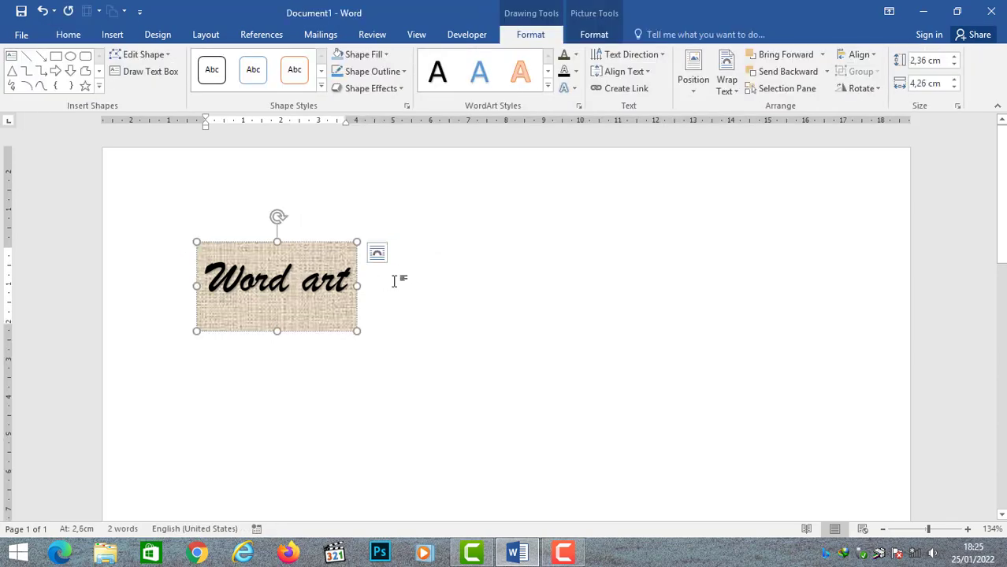
{"action": "left_click", "coordinate": [394, 281]}
{"action": "left_click", "coordinate": [350, 284]}
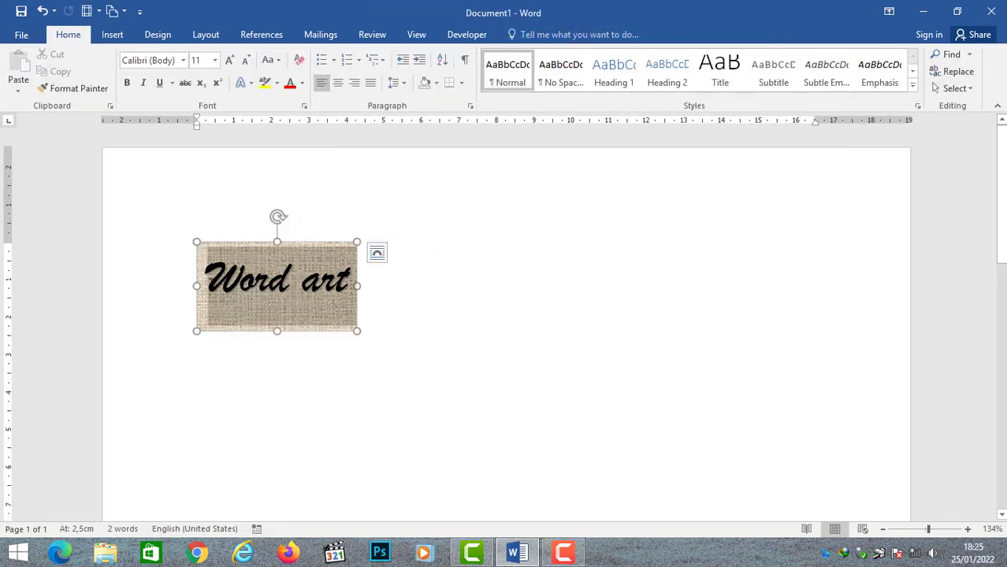
{"action": "left_click", "coordinate": [550, 93]}
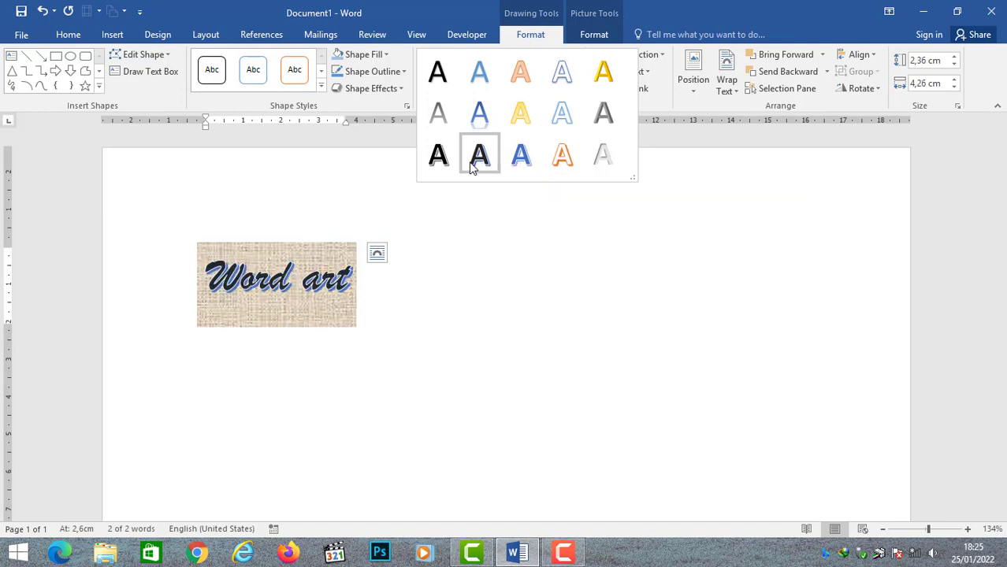
{"action": "left_click", "coordinate": [468, 162]}
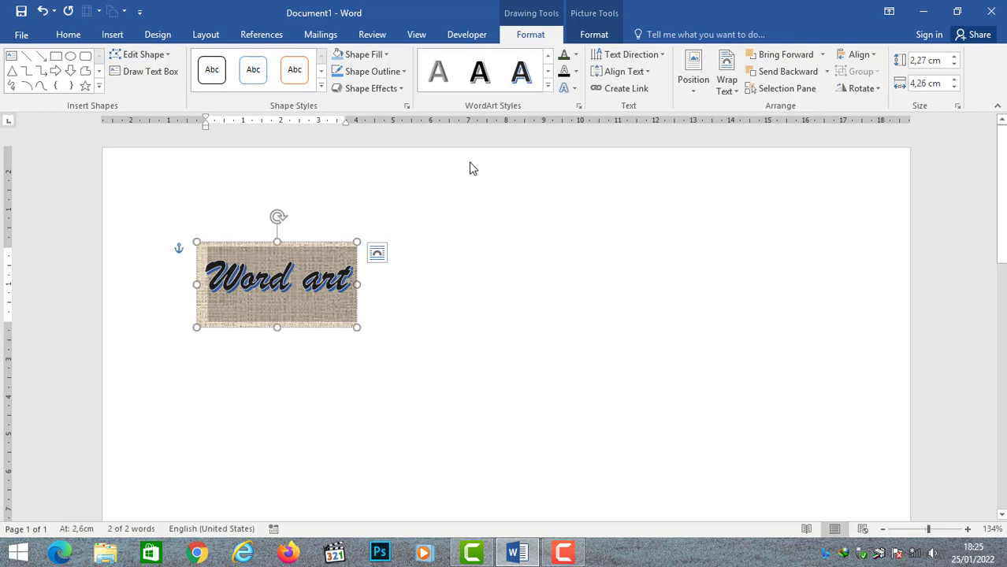
{"action": "left_click", "coordinate": [660, 55]}
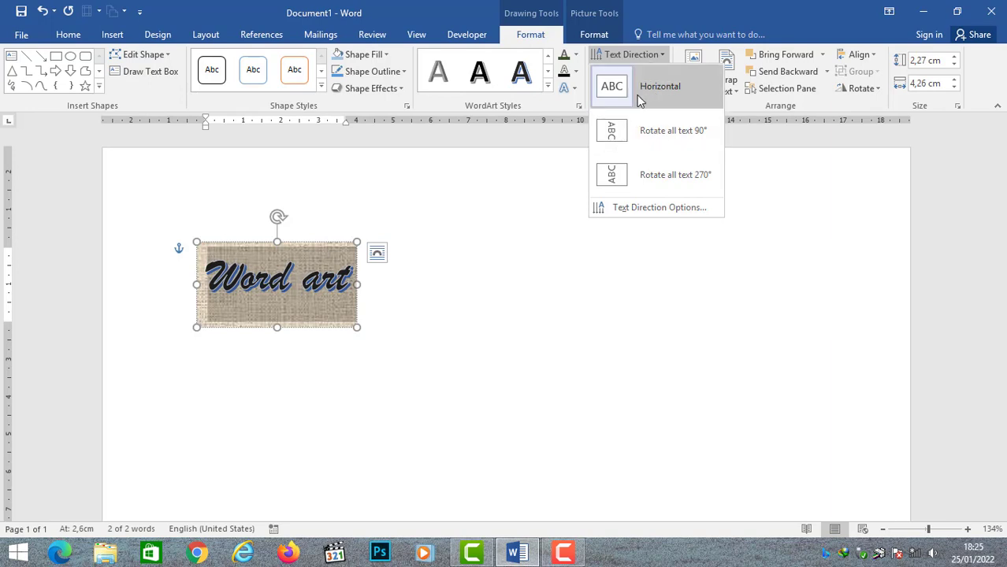
Rotate the Word art text 90°, then 270° so it reads bottom to top.
{"action": "left_click", "coordinate": [668, 134]}
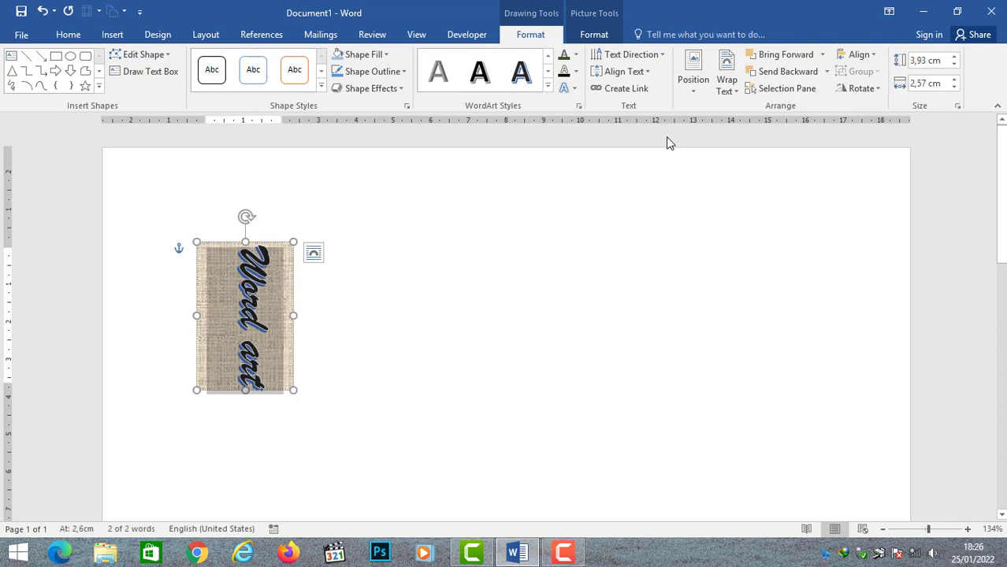
{"action": "left_click", "coordinate": [661, 57]}
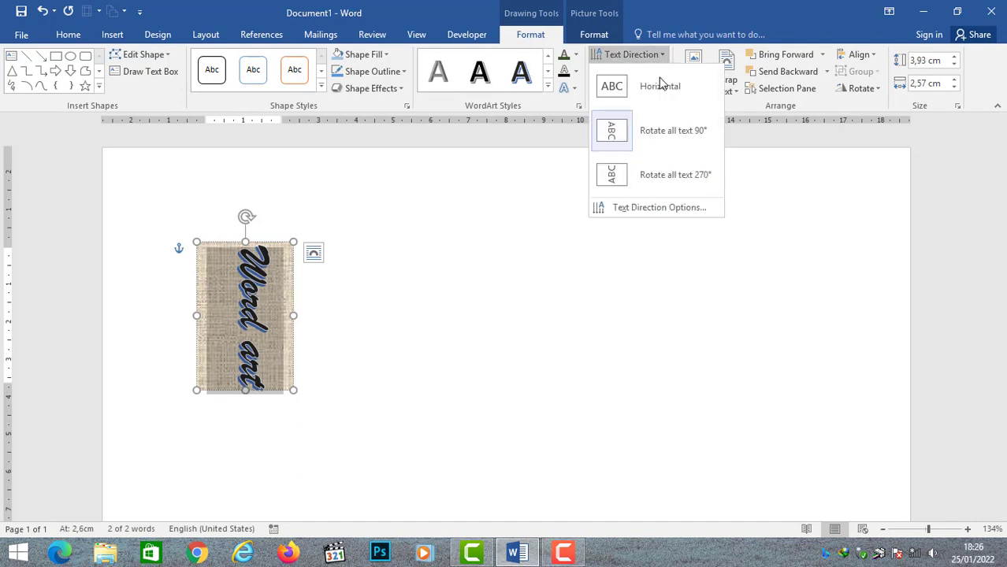
{"action": "left_click", "coordinate": [656, 176]}
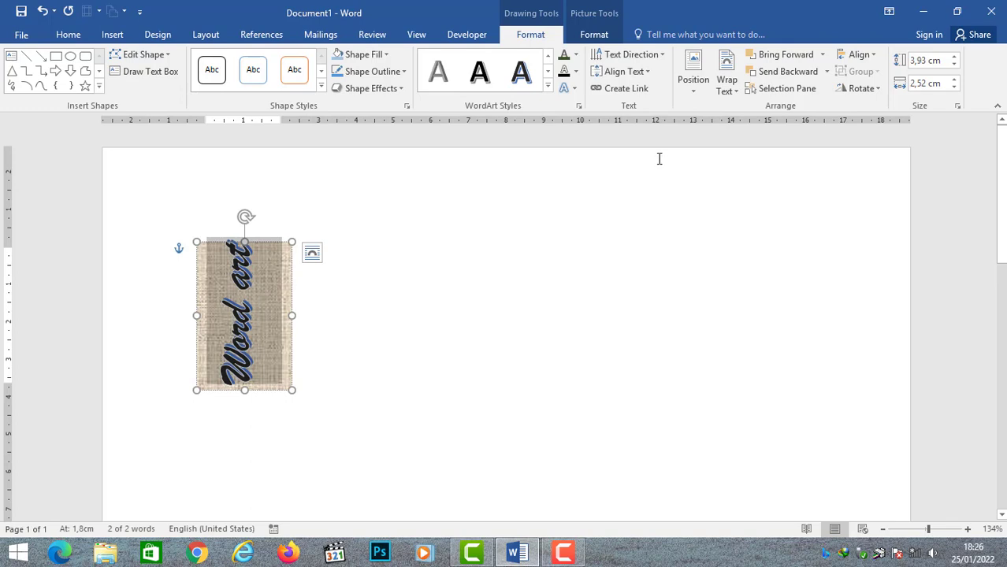
{"action": "left_click", "coordinate": [662, 57]}
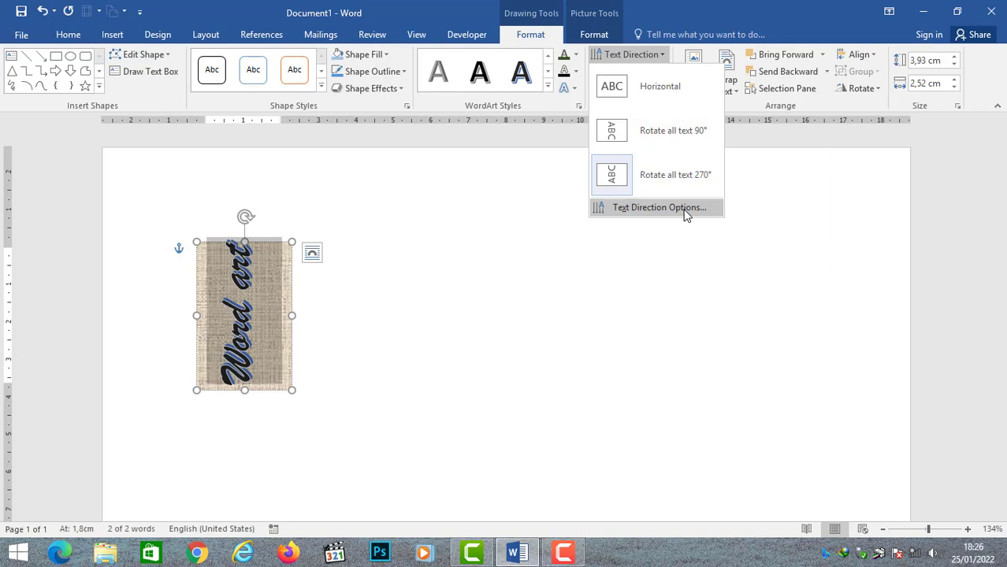
In Text Direction Options, compare orientations and confirm horizontal text for Word art.
{"action": "left_click", "coordinate": [660, 207]}
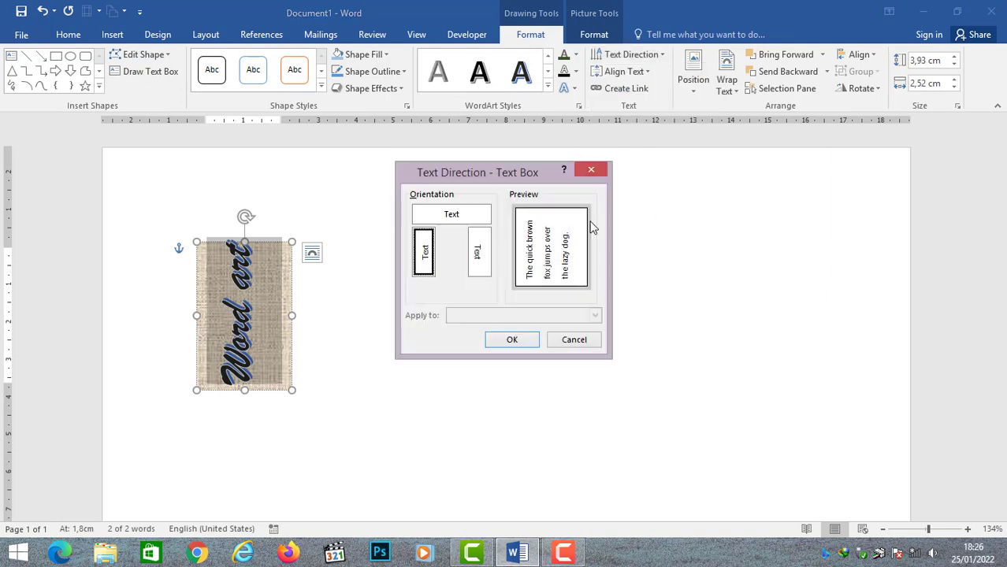
{"action": "left_click", "coordinate": [479, 250]}
{"action": "left_click", "coordinate": [467, 218]}
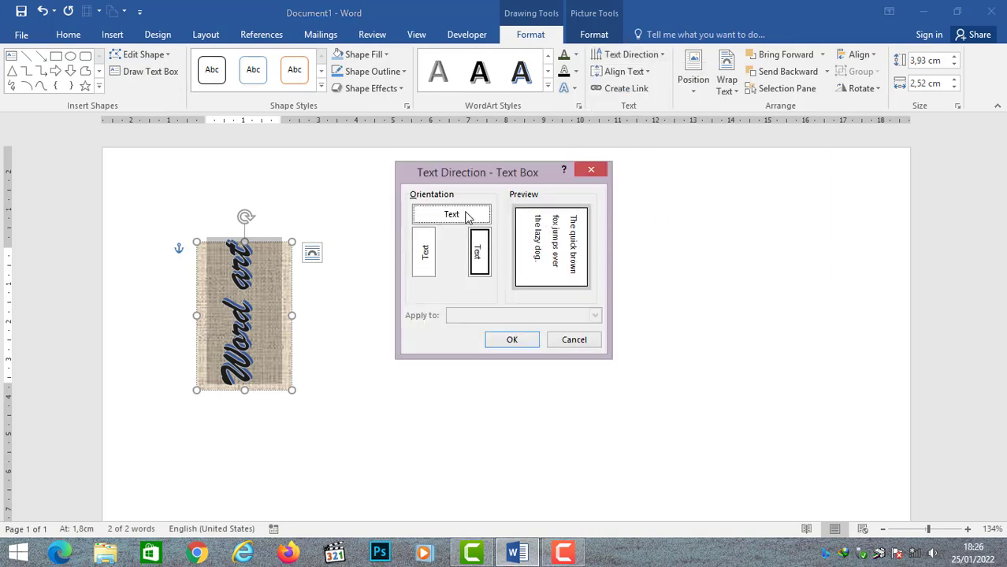
{"action": "left_click", "coordinate": [417, 264]}
{"action": "left_click", "coordinate": [483, 268]}
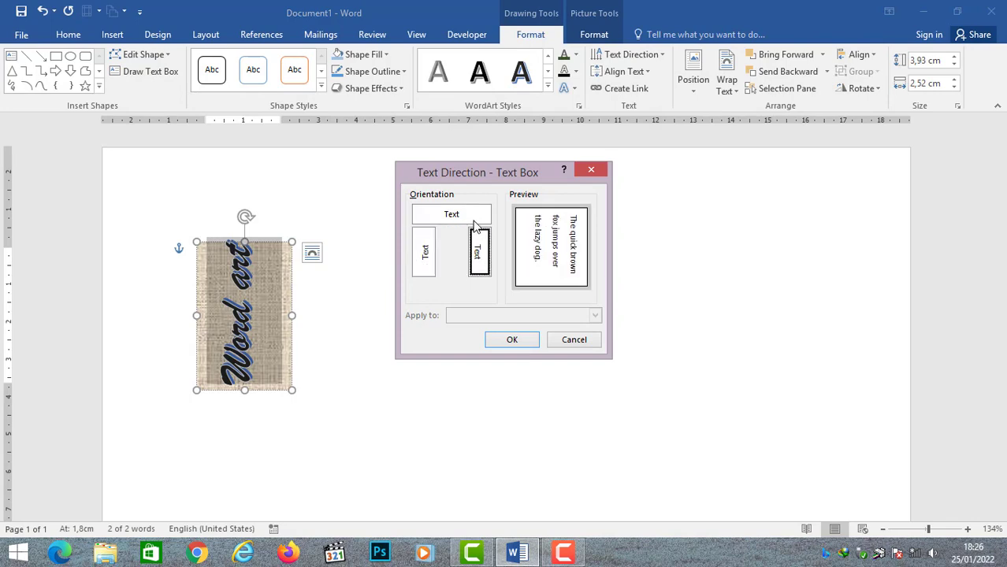
{"action": "left_click", "coordinate": [472, 224]}
{"action": "left_click", "coordinate": [425, 255]}
{"action": "left_click", "coordinate": [480, 267]}
{"action": "left_click", "coordinate": [467, 219]}
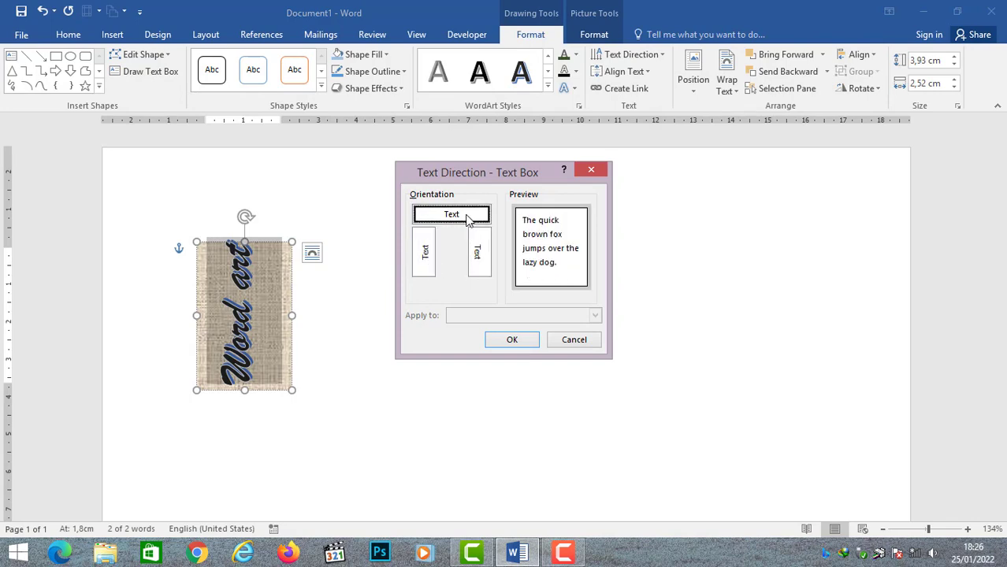
{"action": "left_click", "coordinate": [505, 347]}
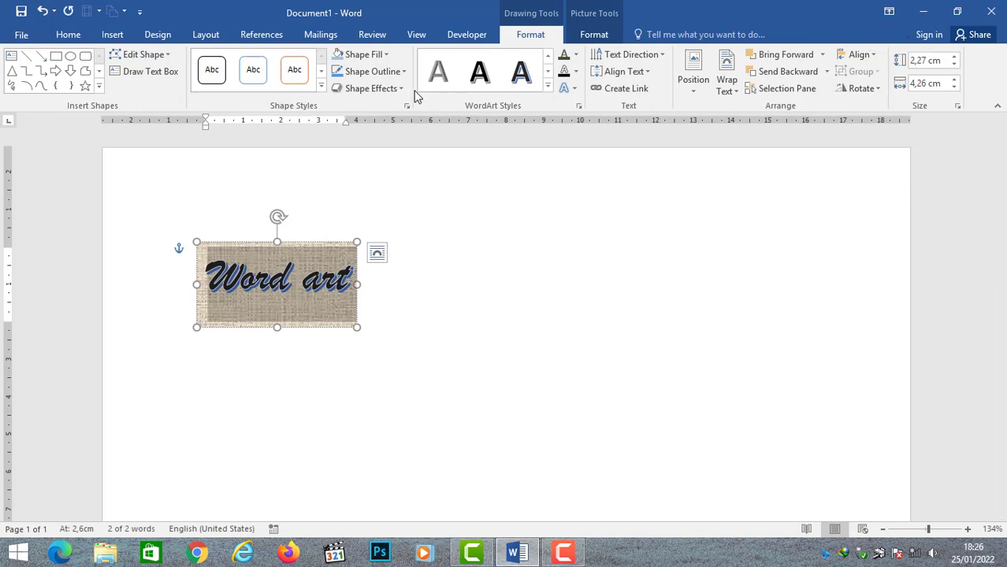
Give the Word art box a green, 3 pt, dashed outline.
{"action": "left_click", "coordinate": [400, 72]}
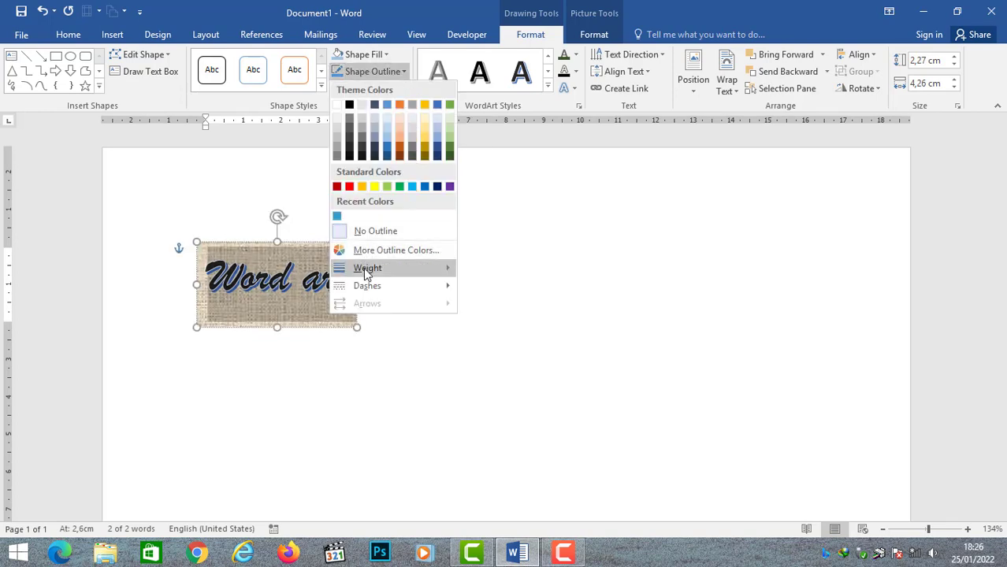
{"action": "mouse_move", "coordinate": [363, 269]}
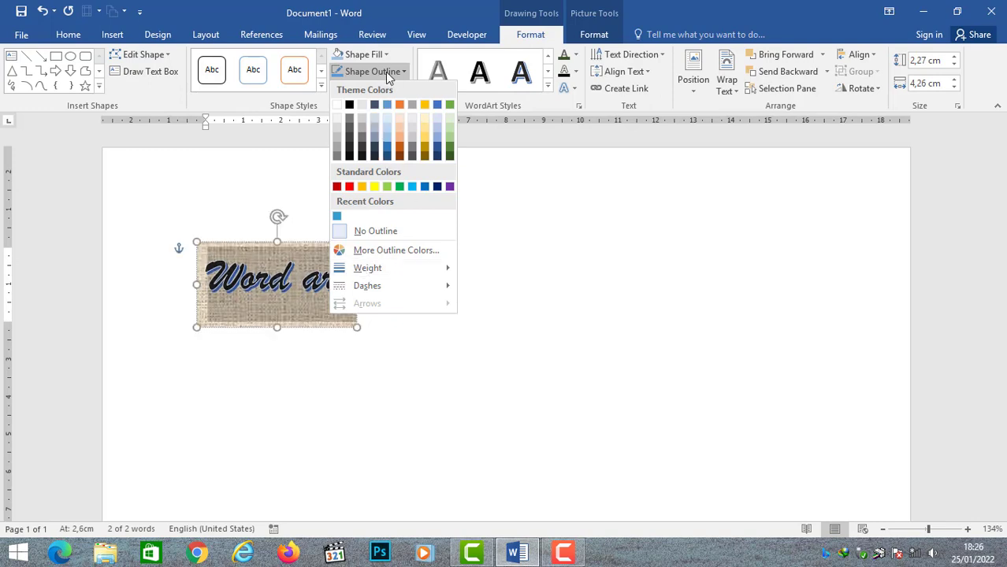
{"action": "left_click", "coordinate": [449, 146]}
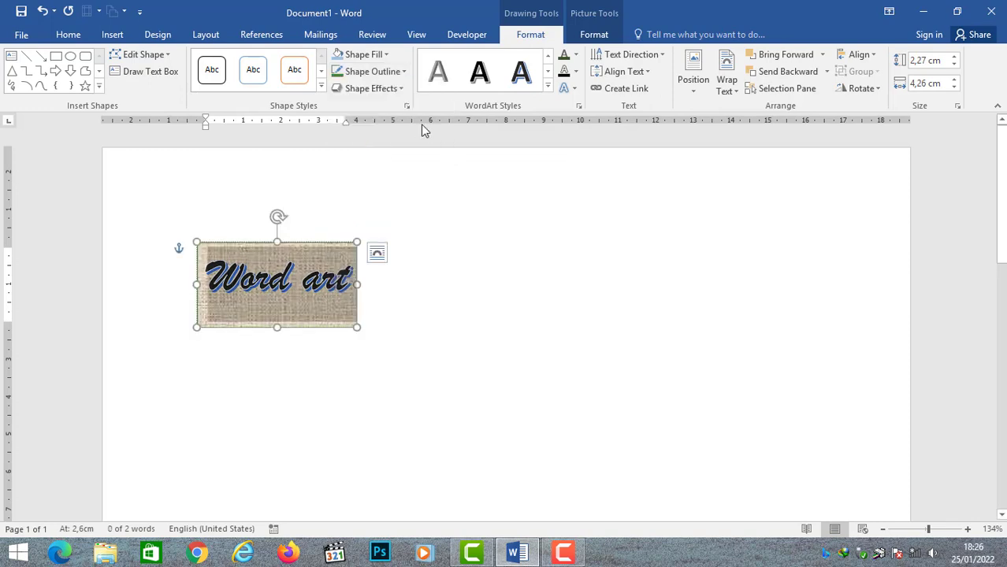
{"action": "left_click", "coordinate": [373, 71]}
{"action": "mouse_move", "coordinate": [415, 272]}
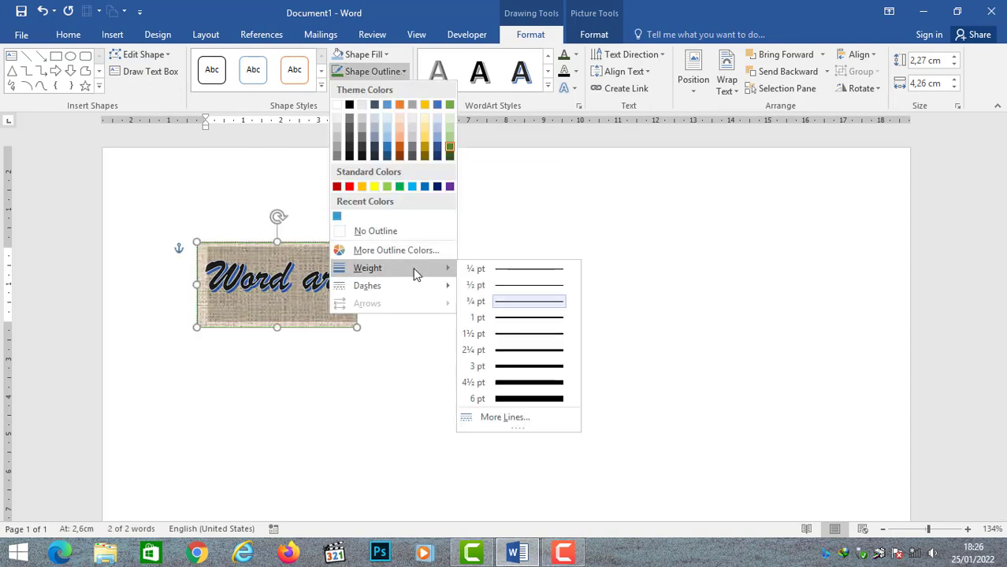
{"action": "left_click", "coordinate": [519, 366]}
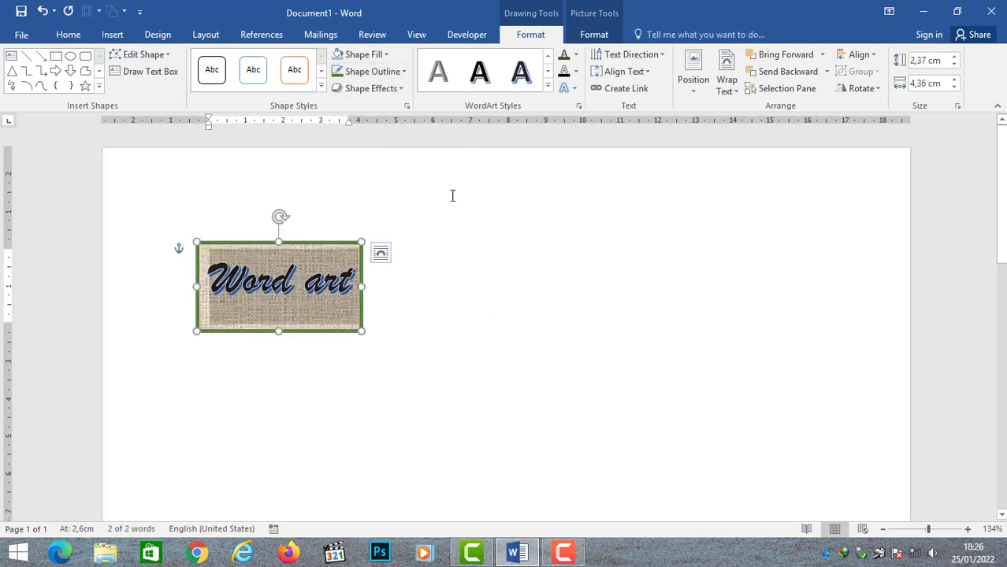
{"action": "left_click", "coordinate": [401, 71]}
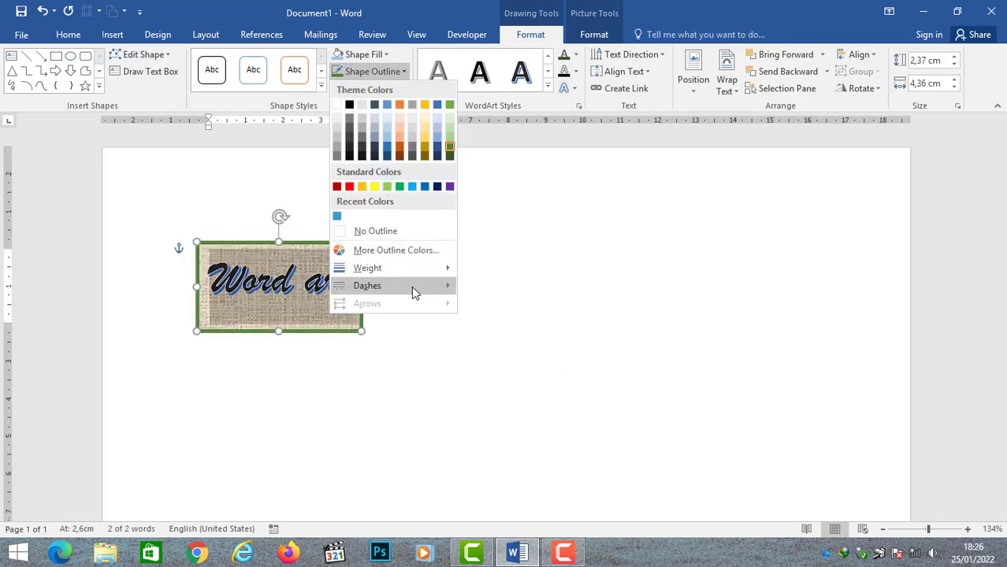
{"action": "mouse_move", "coordinate": [412, 286]}
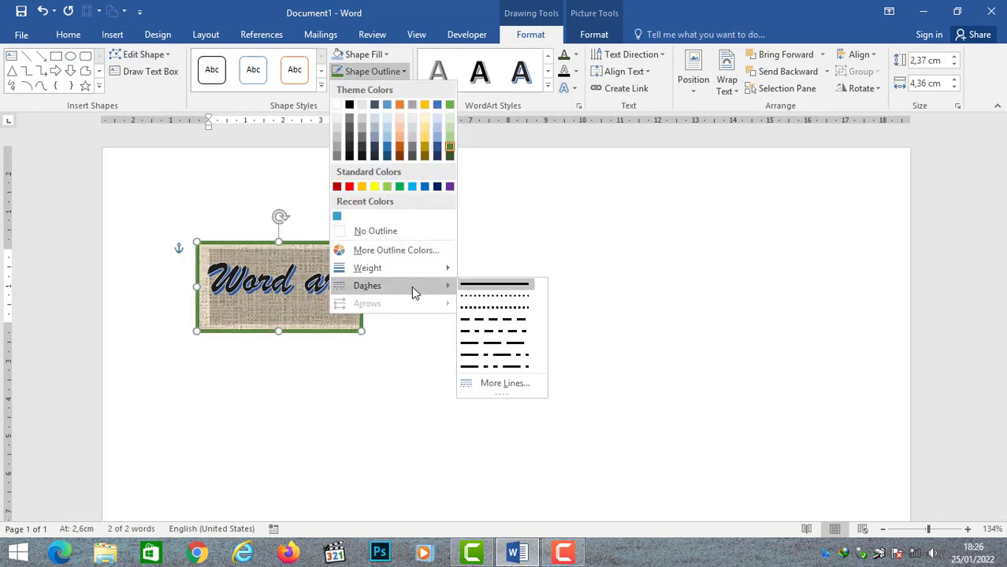
{"action": "left_click", "coordinate": [501, 333]}
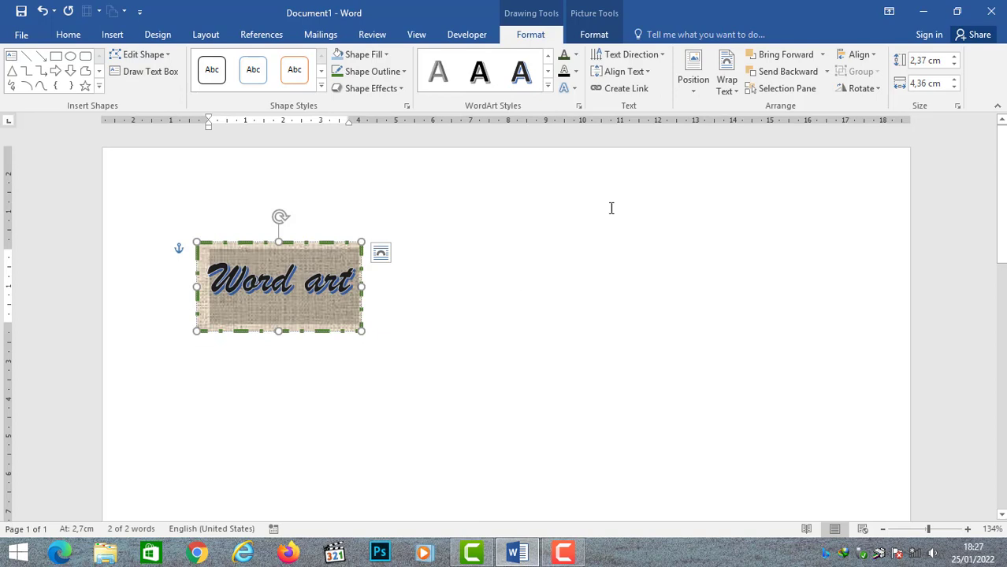
Apply a green theme shape style preset to the Word art box.
{"action": "left_click", "coordinate": [321, 86]}
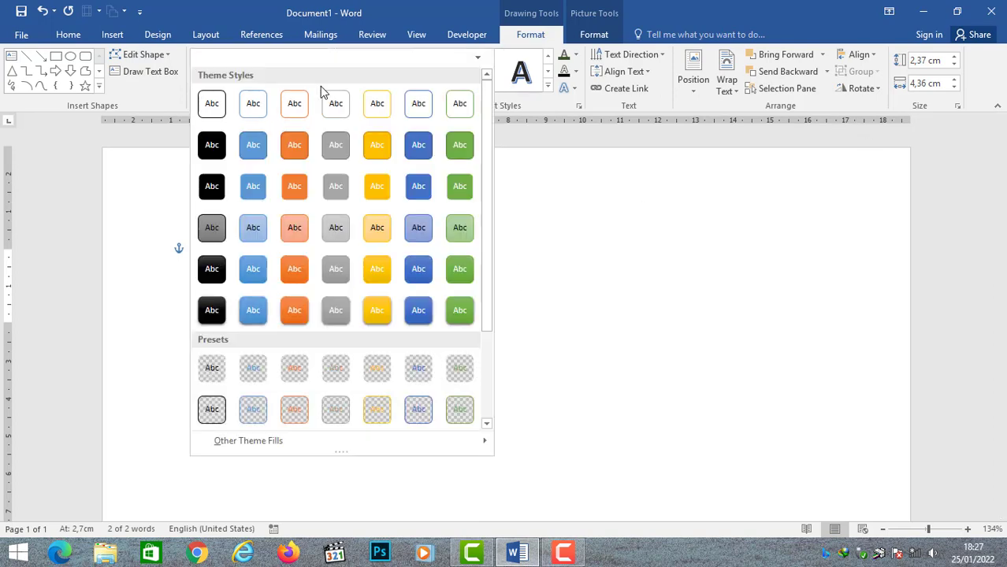
{"action": "mouse_move", "coordinate": [494, 213]}
{"action": "left_mouse_down"}
{"action": "mouse_move", "coordinate": [495, 337]}
{"action": "mouse_move", "coordinate": [492, 279]}
{"action": "left_mouse_up"}
{"action": "left_click", "coordinate": [464, 233]}
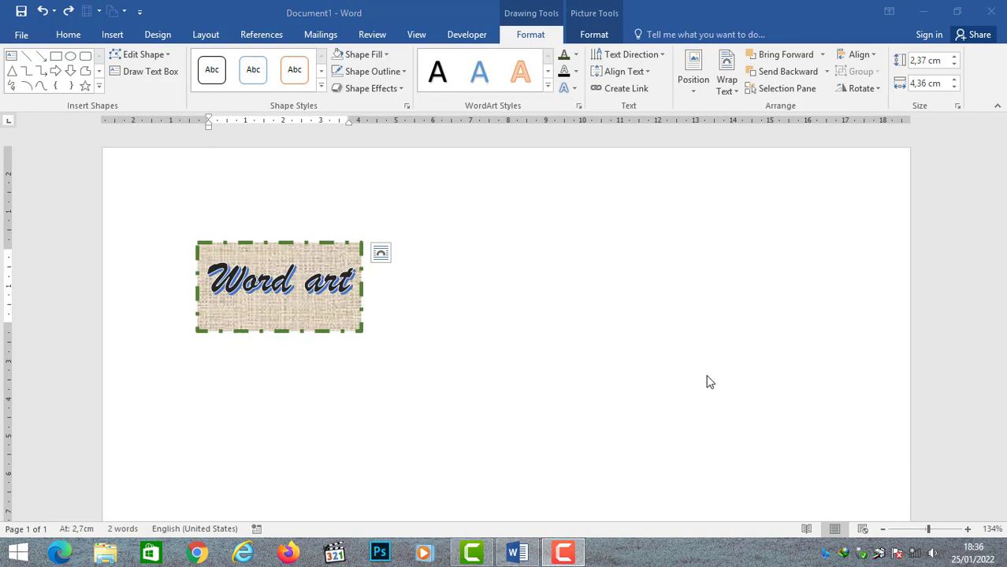
{"action": "left_click", "coordinate": [360, 264]}
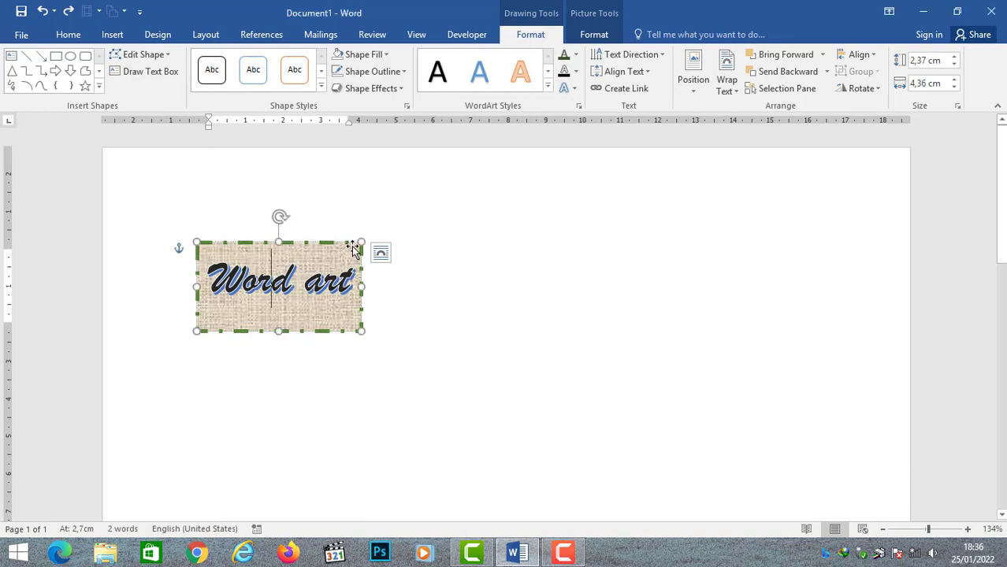
{"action": "left_click", "coordinate": [386, 93]}
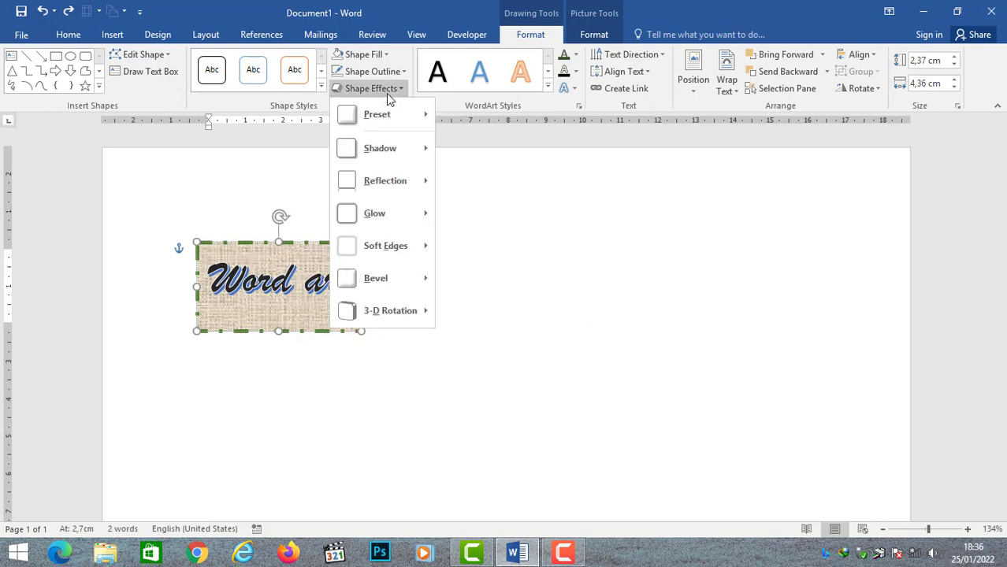
{"action": "mouse_move", "coordinate": [400, 158]}
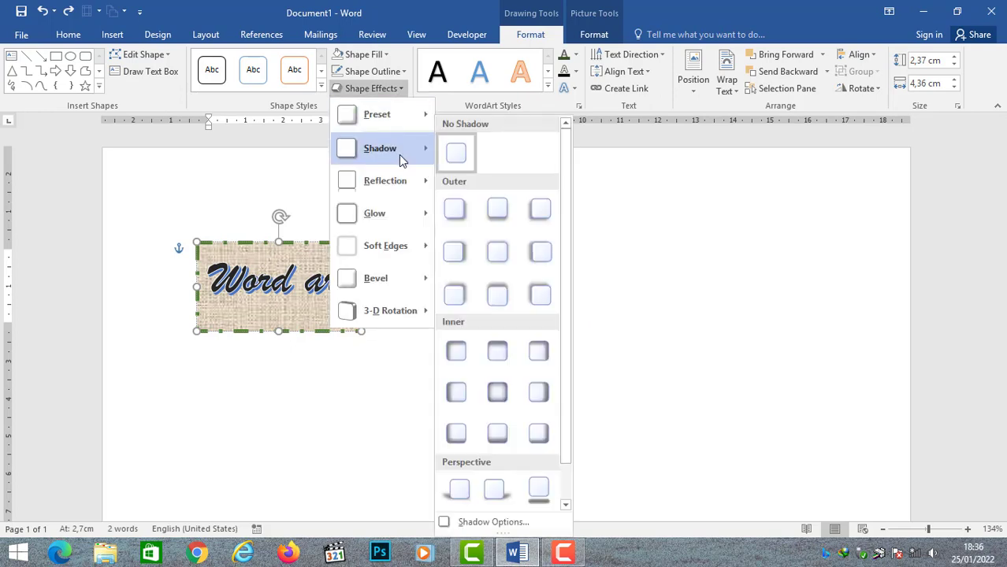
{"action": "mouse_move", "coordinate": [402, 129]}
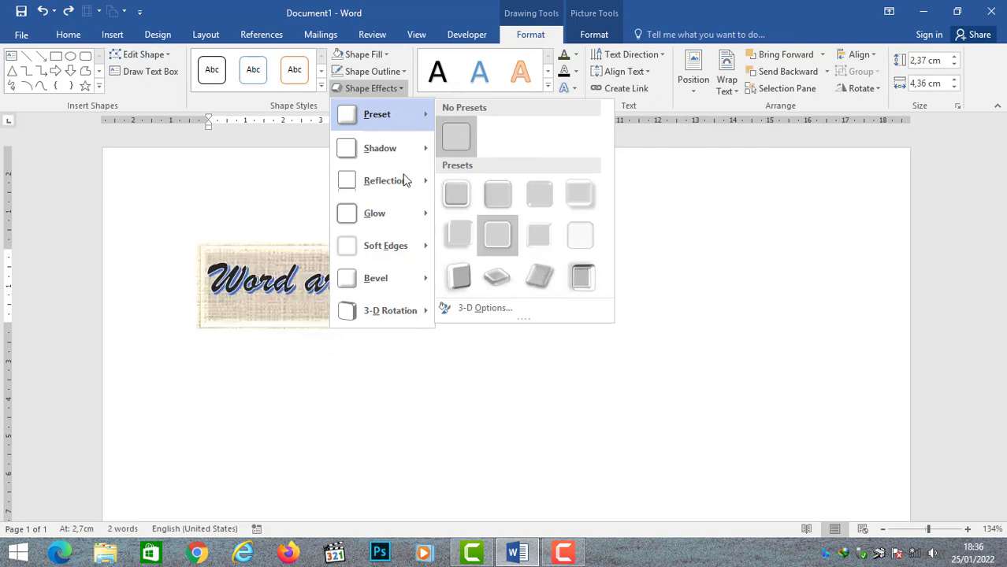
{"action": "mouse_move", "coordinate": [439, 158]}
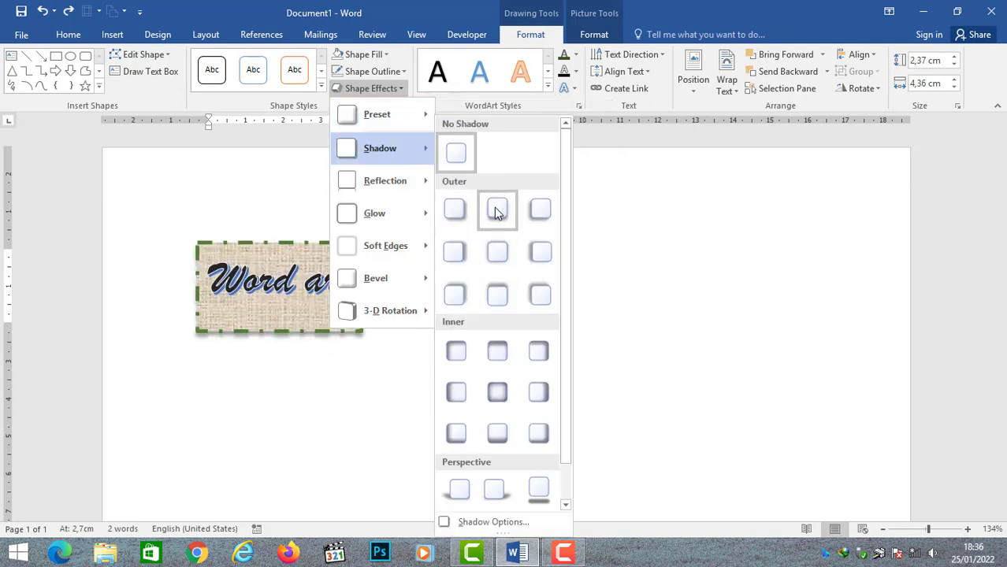
{"action": "mouse_move", "coordinate": [398, 189]}
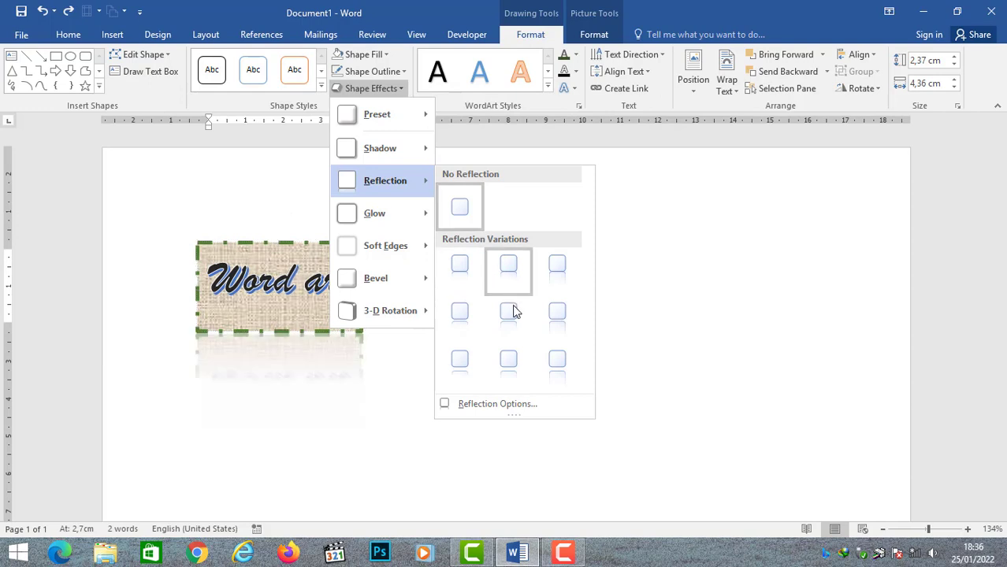
{"action": "mouse_move", "coordinate": [384, 221]}
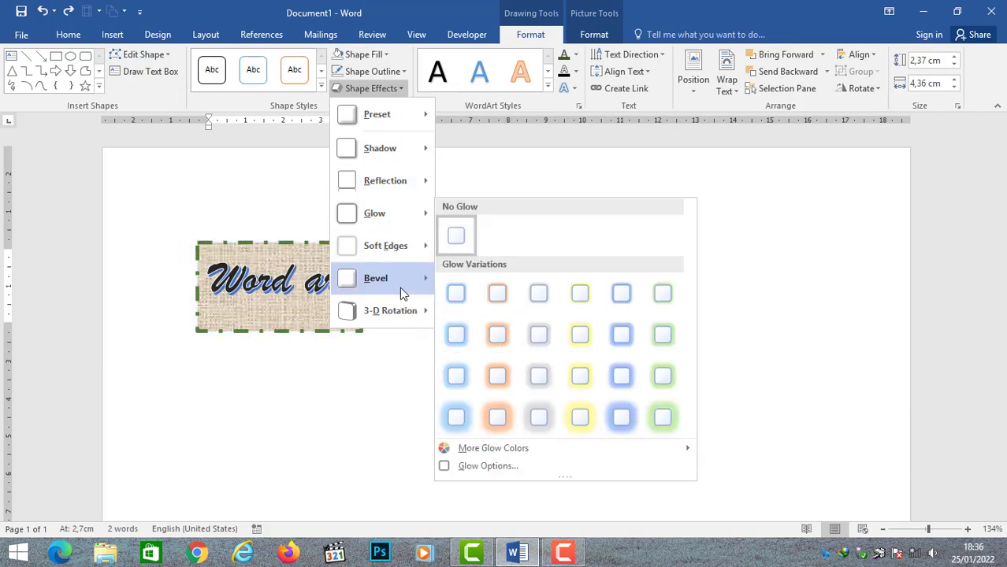
{"action": "mouse_move", "coordinate": [399, 283]}
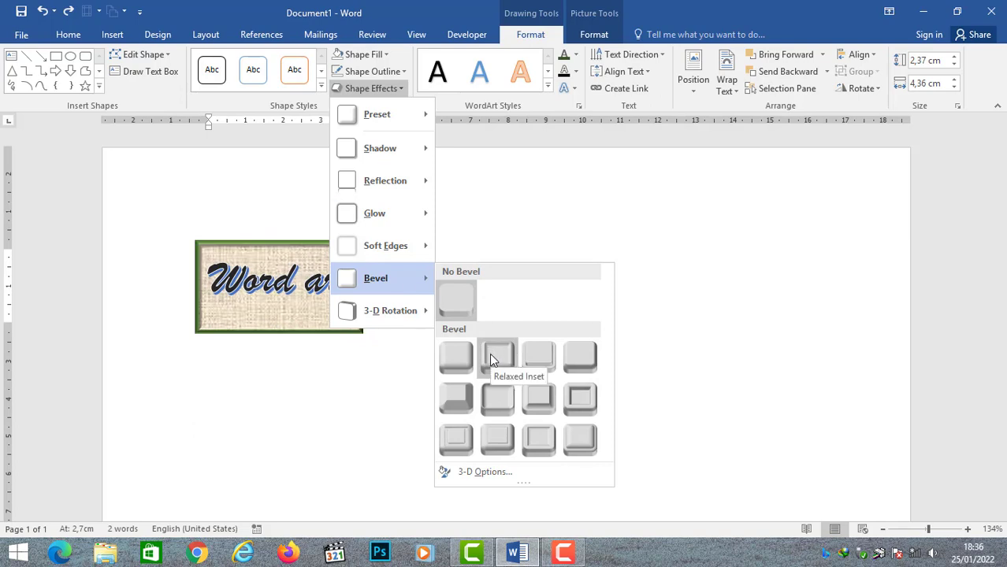
{"action": "mouse_move", "coordinate": [399, 314]}
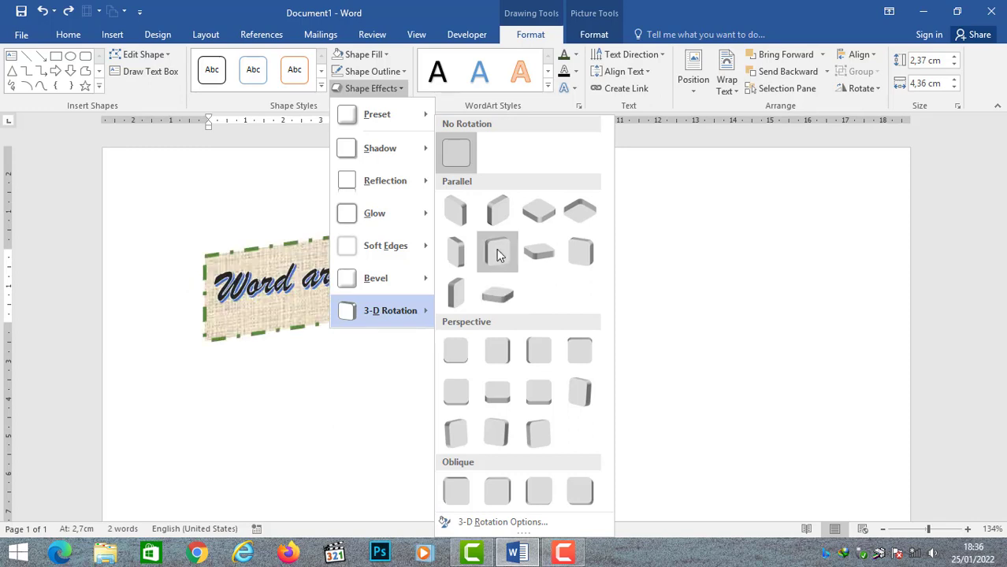
{"action": "left_click", "coordinate": [494, 209]}
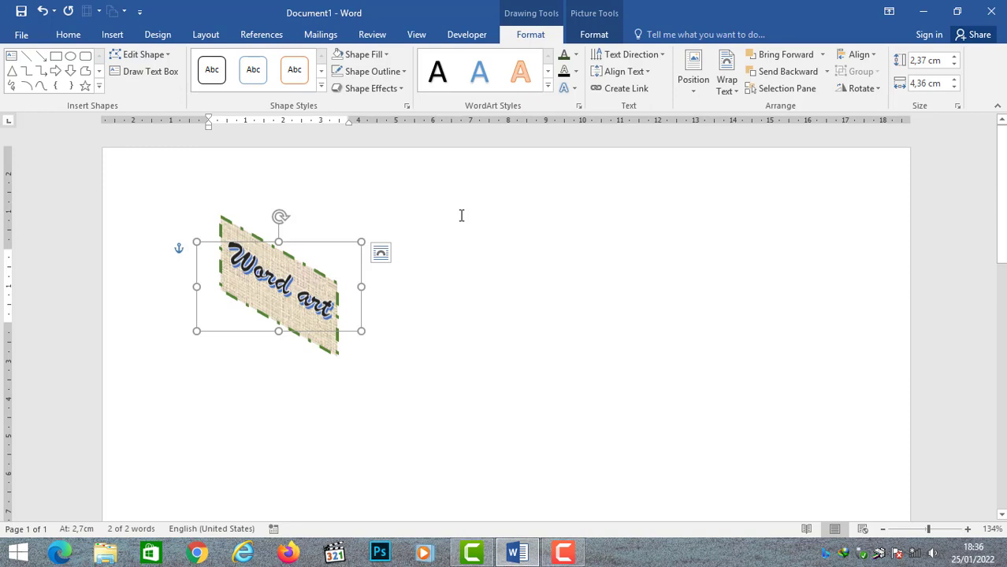
{"action": "left_click", "coordinate": [399, 89]}
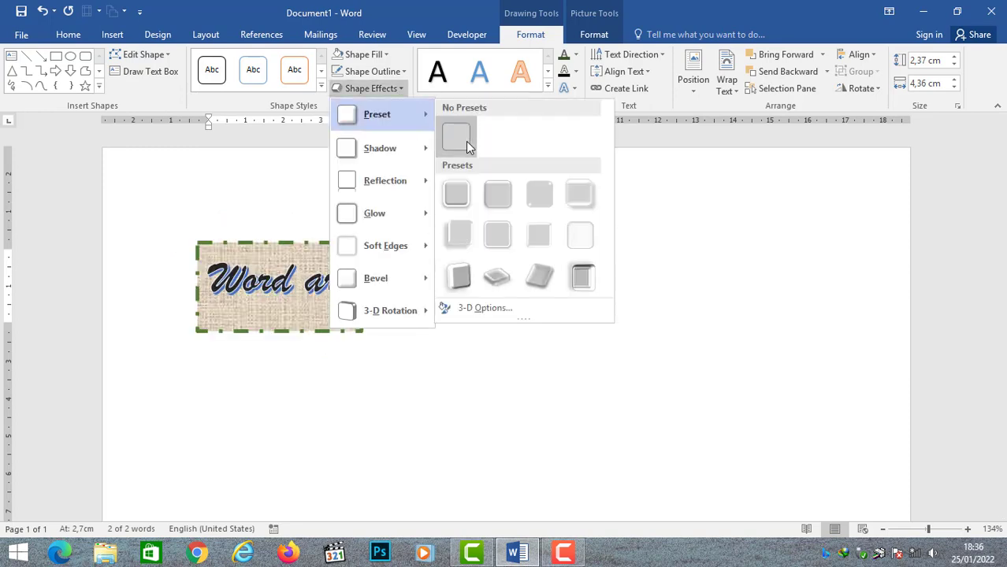
{"action": "left_click", "coordinate": [460, 143]}
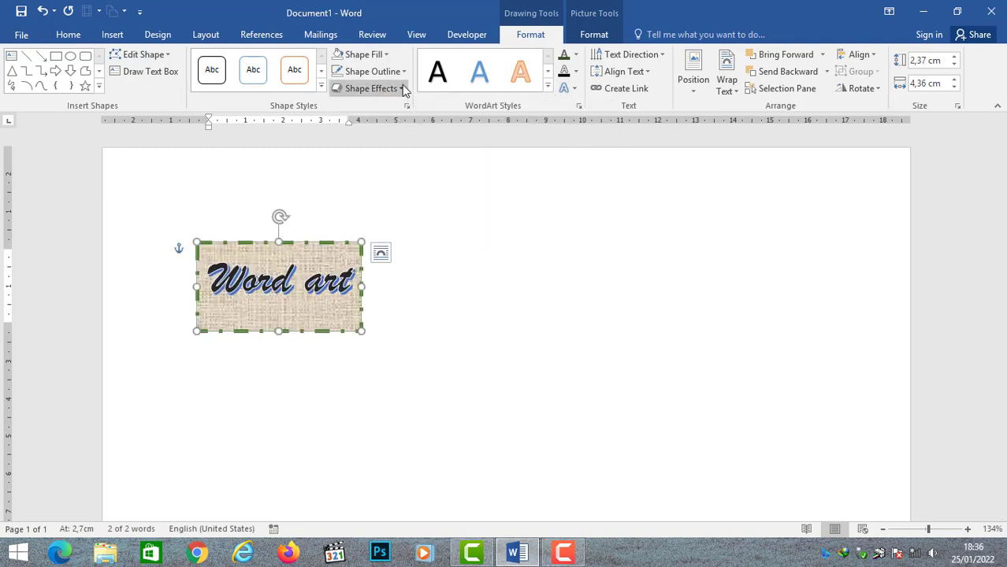
{"action": "left_click", "coordinate": [387, 54]}
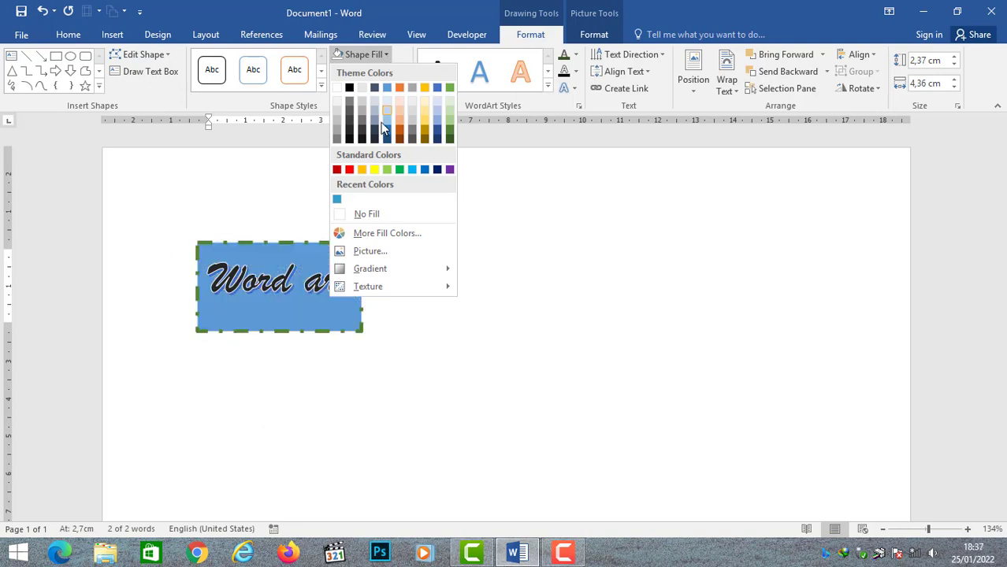
Set the Word art shape to No Fill and No Outline.
{"action": "left_click", "coordinate": [368, 222]}
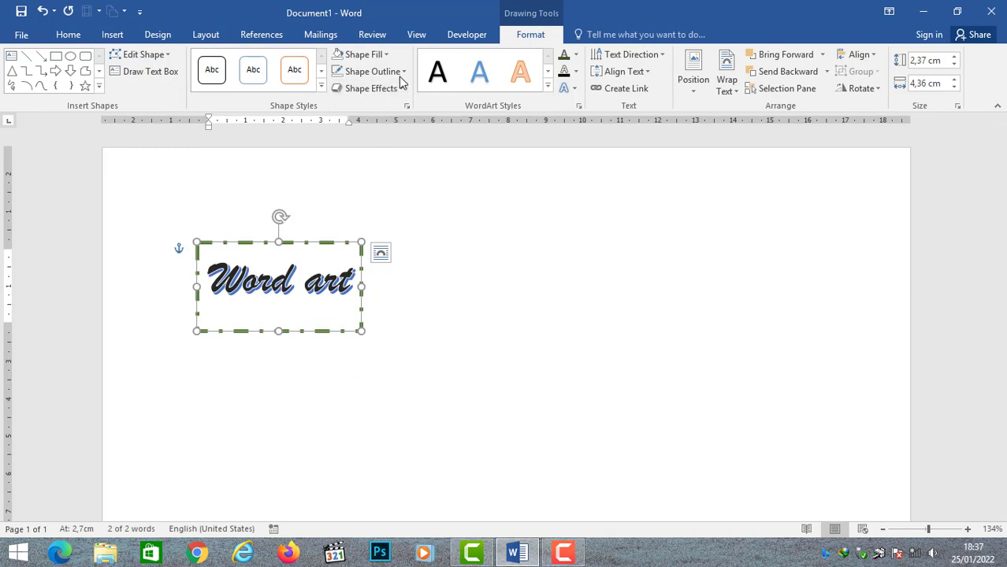
{"action": "left_click", "coordinate": [399, 73]}
{"action": "left_click", "coordinate": [386, 232]}
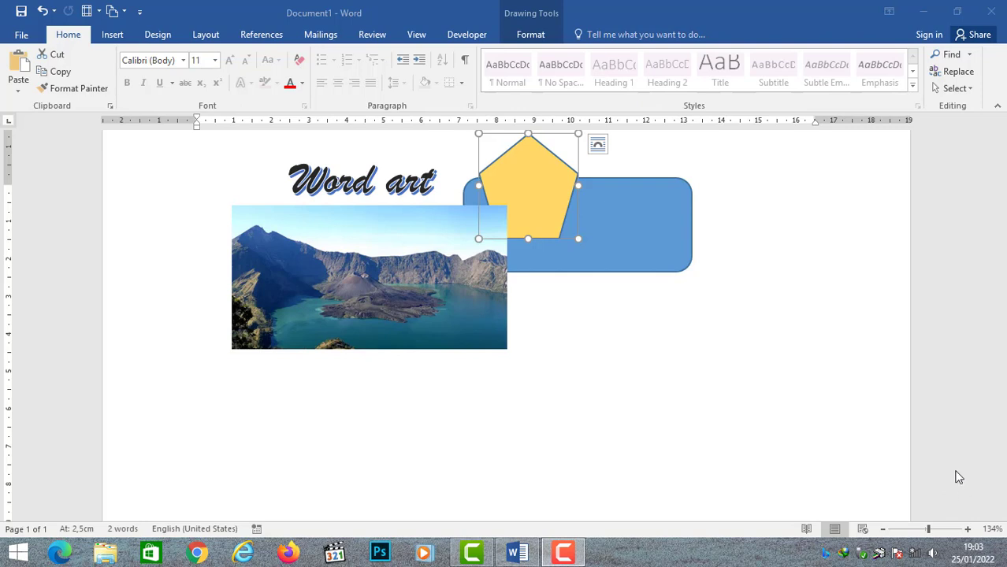
Select the whole Word art box and drag it right and slightly down over the pentagon.
{"action": "left_click", "coordinate": [427, 180]}
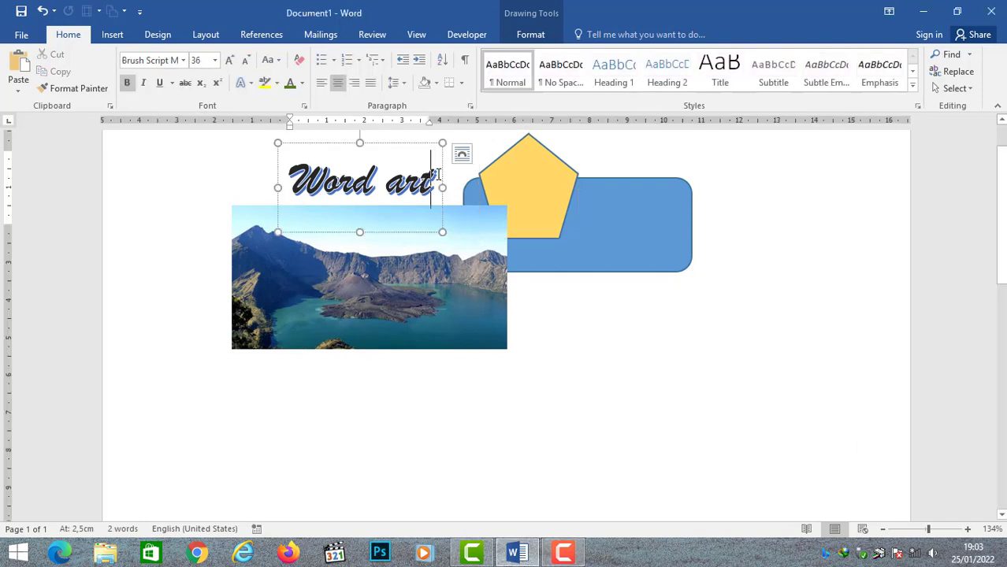
{"action": "left_click", "coordinate": [418, 145]}
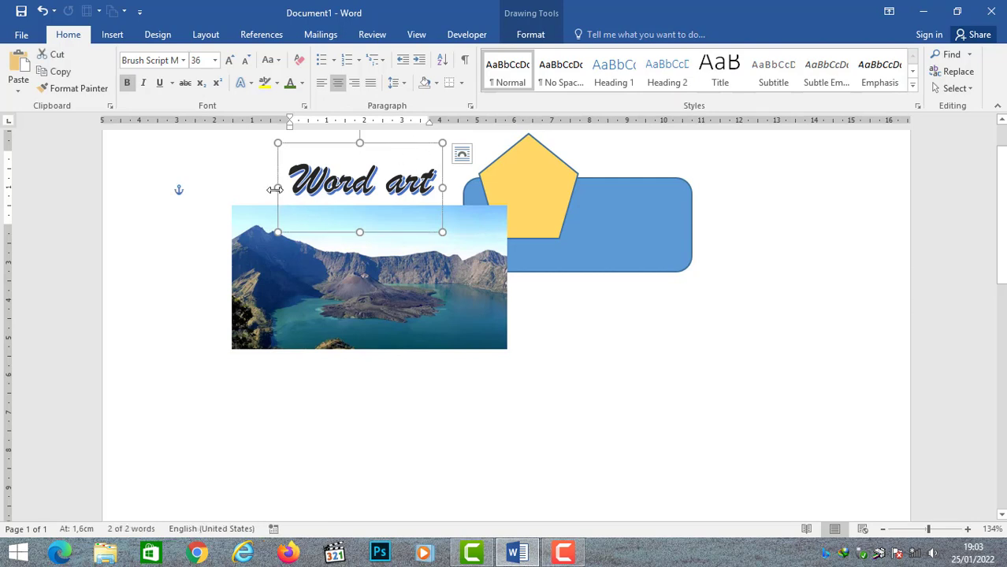
{"action": "mouse_move", "coordinate": [391, 144]}
{"action": "left_mouse_down"}
{"action": "mouse_move", "coordinate": [425, 148]}
{"action": "mouse_move", "coordinate": [384, 172]}
{"action": "mouse_move", "coordinate": [409, 153]}
{"action": "mouse_move", "coordinate": [439, 151]}
{"action": "left_mouse_up"}
Bring the Word art forward in front of the pentagon and nudge it slightly left and down.
{"action": "left_click", "coordinate": [532, 36]}
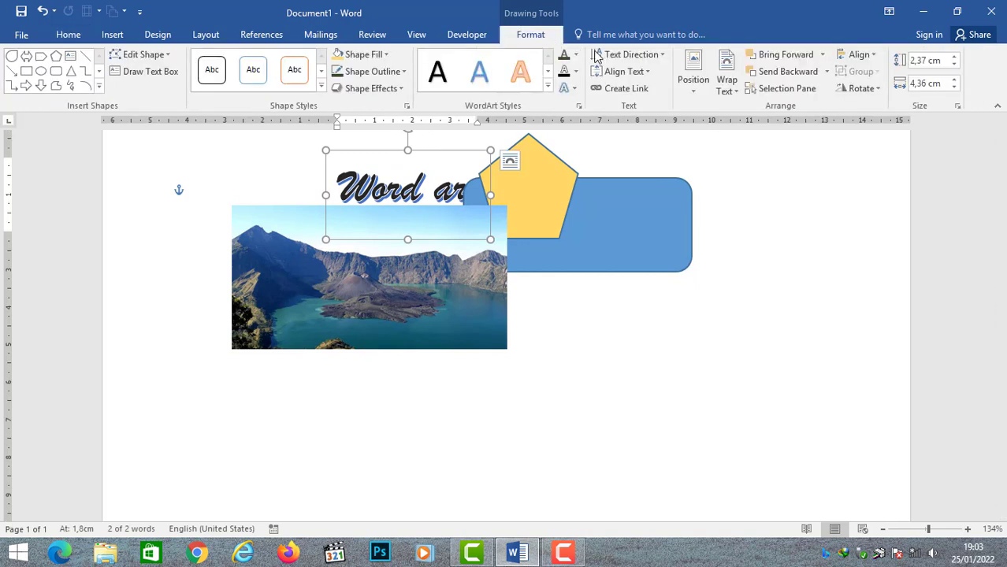
{"action": "left_click", "coordinate": [823, 57]}
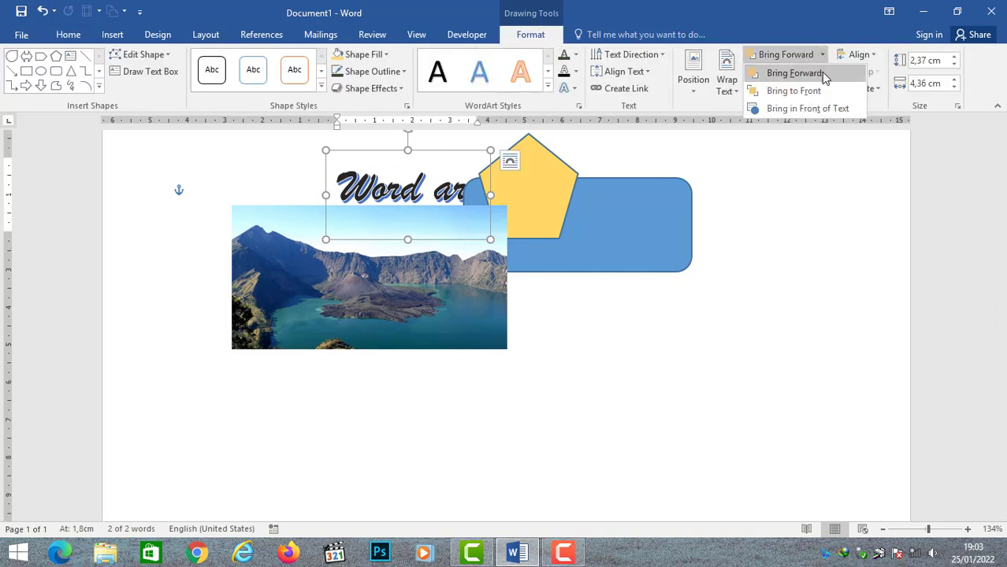
{"action": "left_click", "coordinate": [821, 72]}
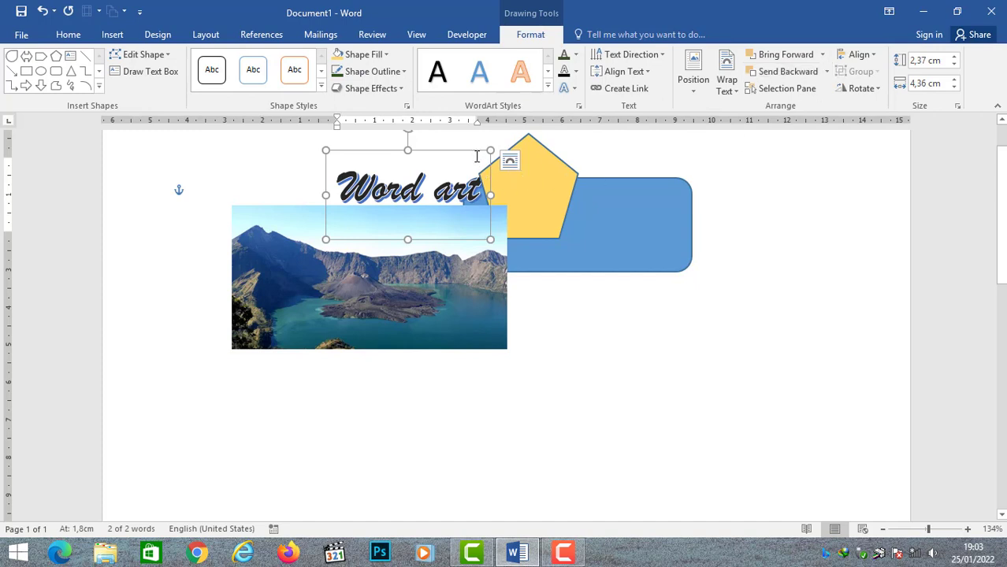
{"action": "left_click_drag", "start_coordinate": [470, 154], "coordinate": [466, 156]}
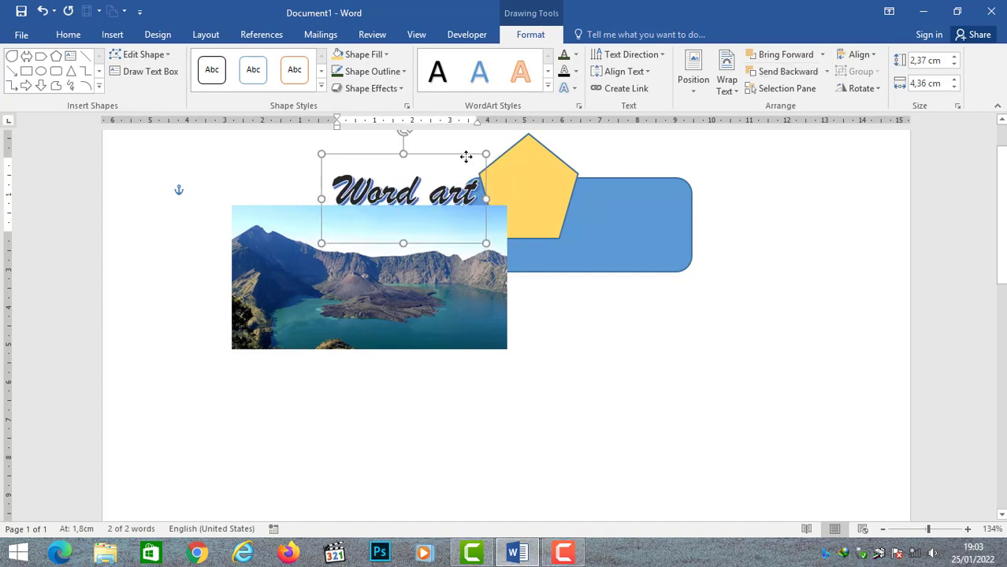
Bring the Word art to the front of all objects and shift it right over the photo and pentagon.
{"action": "left_click", "coordinate": [822, 57]}
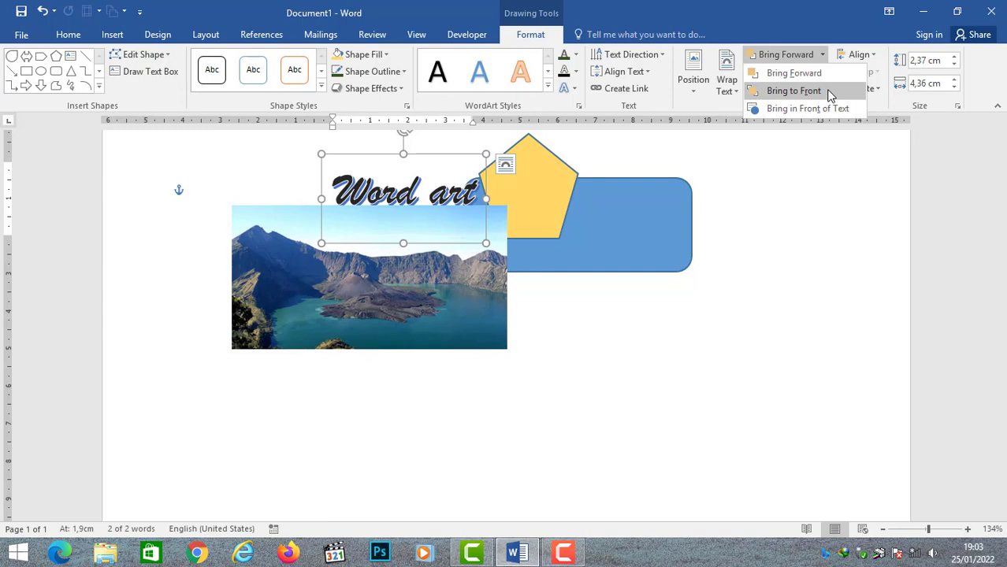
{"action": "left_click", "coordinate": [831, 93]}
{"action": "mouse_move", "coordinate": [491, 163]}
{"action": "left_mouse_down"}
{"action": "mouse_move", "coordinate": [513, 162]}
{"action": "mouse_move", "coordinate": [520, 183]}
{"action": "left_mouse_up"}
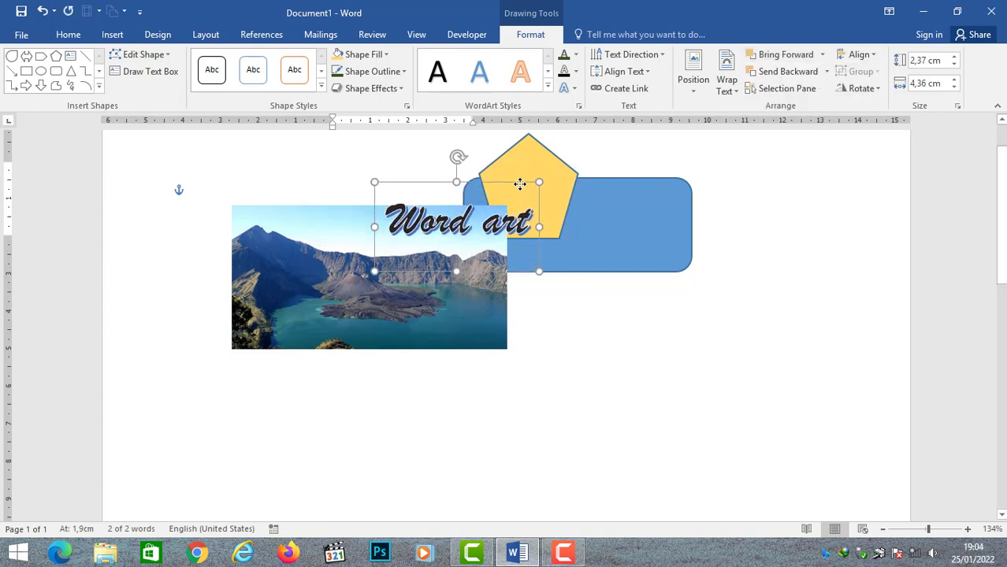
{"action": "left_click_drag", "start_coordinate": [520, 184], "coordinate": [516, 185]}
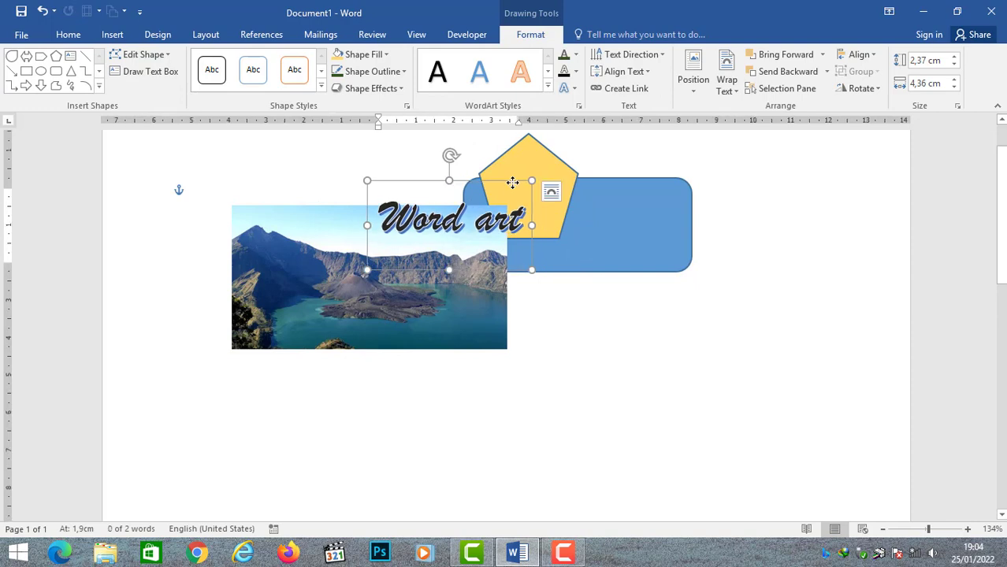
Send the Word art backward behind the mountain picture and move it up-left above it.
{"action": "left_click", "coordinate": [827, 72]}
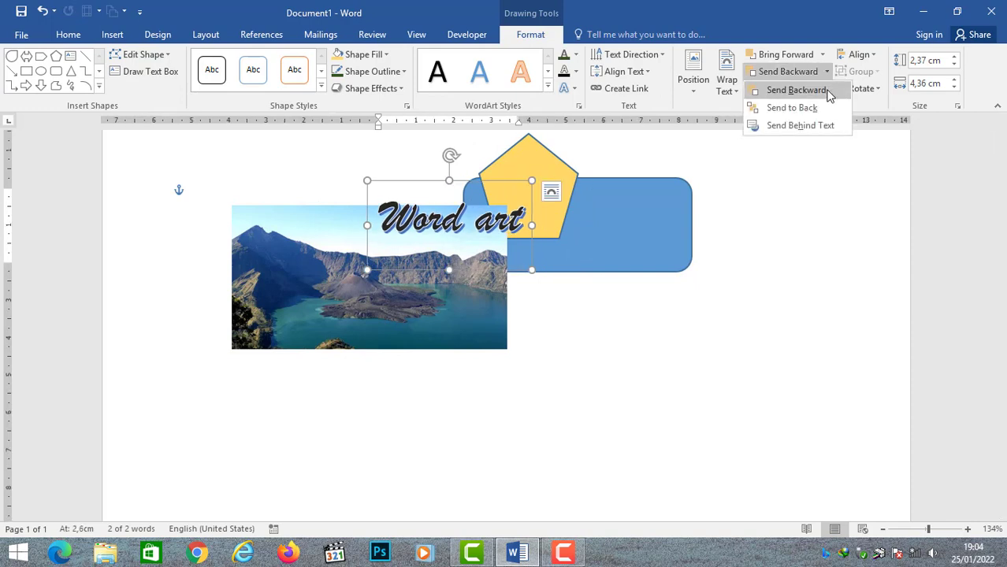
{"action": "left_click", "coordinate": [827, 93]}
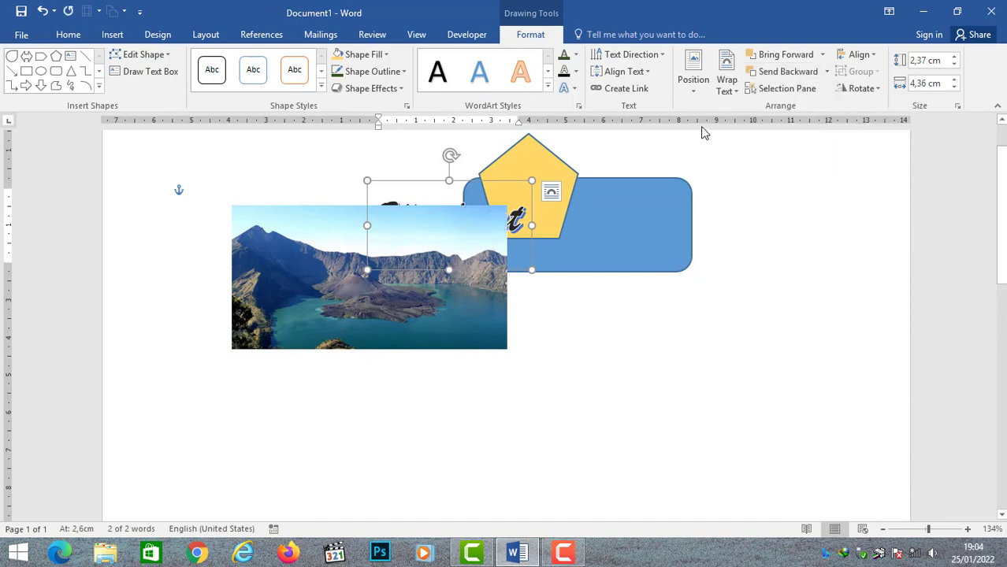
{"action": "left_click_drag", "start_coordinate": [508, 192], "coordinate": [499, 169]}
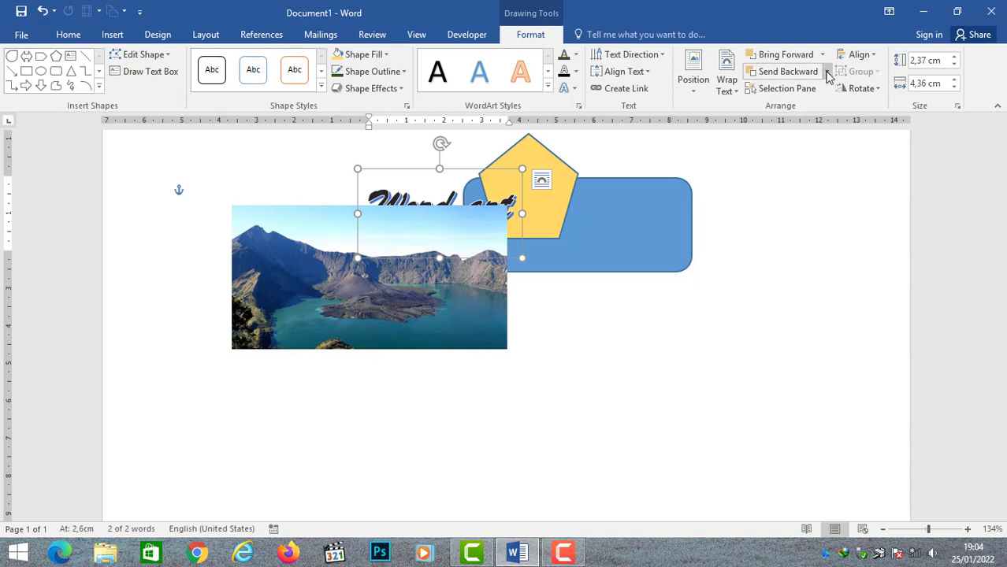
Send the Word art to the back and shift it left behind the photo.
{"action": "left_click", "coordinate": [827, 72]}
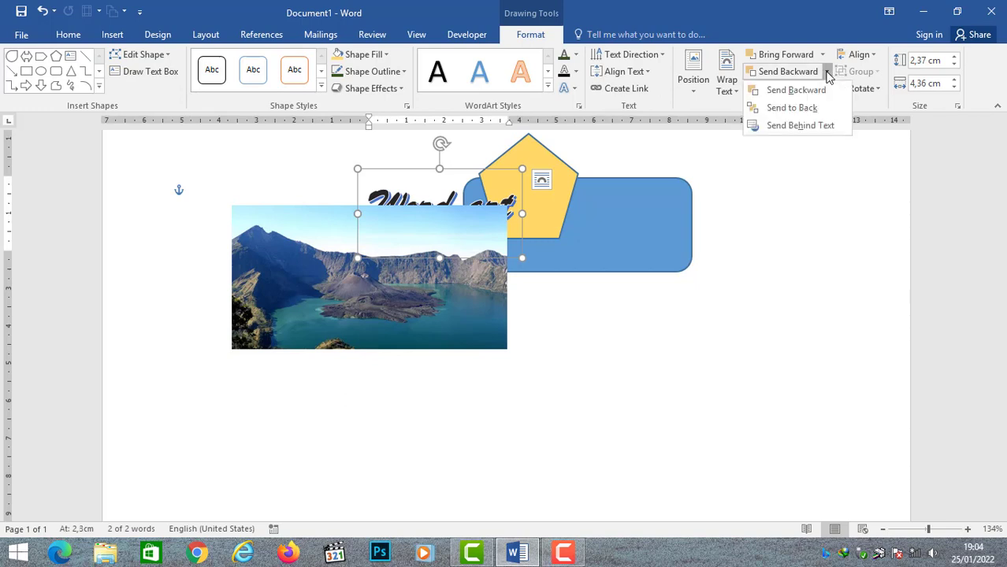
{"action": "left_click", "coordinate": [827, 114]}
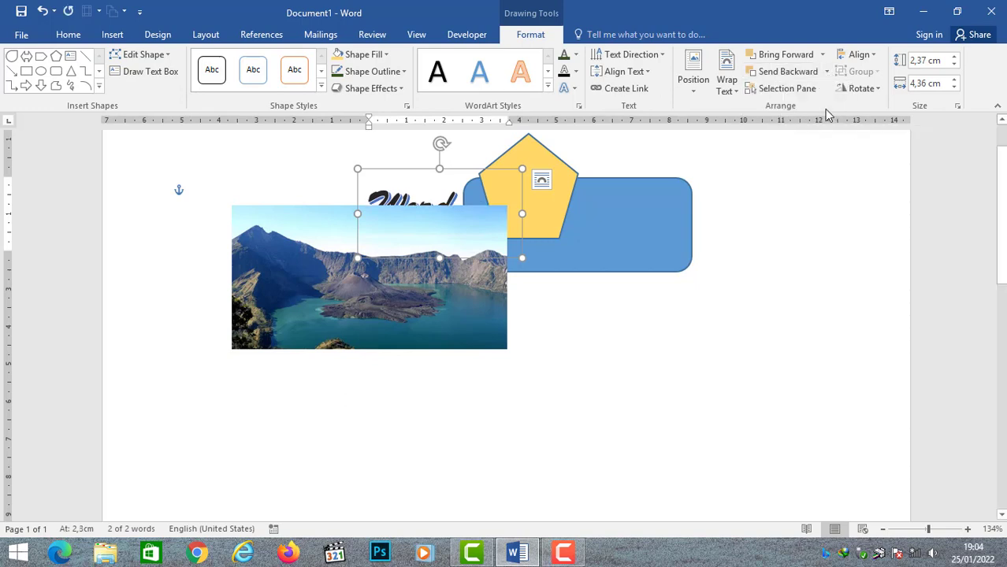
{"action": "mouse_move", "coordinate": [457, 174]}
{"action": "left_mouse_down"}
{"action": "mouse_move", "coordinate": [342, 182]}
{"action": "mouse_move", "coordinate": [440, 168]}
{"action": "left_mouse_up"}
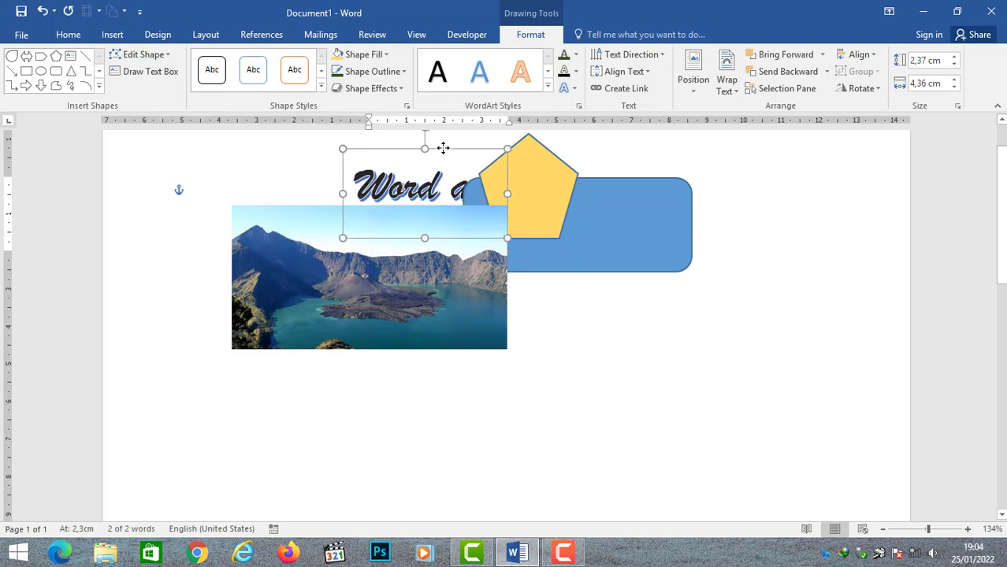
Drag the Word art, pentagon and rounded rectangle clear of the photo, then Ctrl-drag a Word art duplicate.
{"action": "mouse_move", "coordinate": [441, 168]}
{"action": "left_mouse_down"}
{"action": "mouse_move", "coordinate": [428, 409]}
{"action": "mouse_move", "coordinate": [376, 390]}
{"action": "left_mouse_up"}
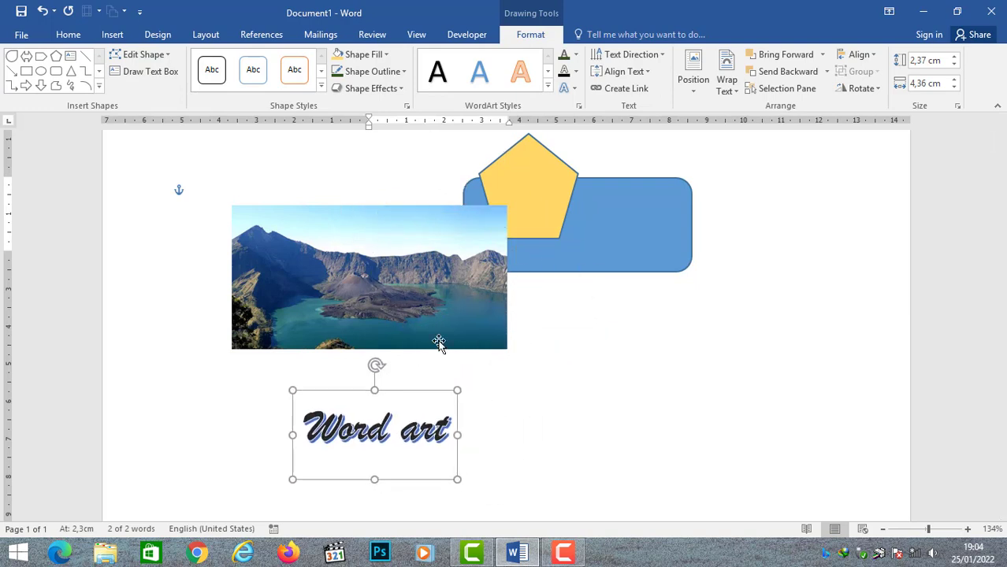
{"action": "mouse_move", "coordinate": [553, 227]}
{"action": "left_mouse_down"}
{"action": "mouse_move", "coordinate": [594, 452]}
{"action": "mouse_move", "coordinate": [571, 510]}
{"action": "left_mouse_up"}
{"action": "mouse_move", "coordinate": [603, 260]}
{"action": "left_mouse_down"}
{"action": "mouse_move", "coordinate": [736, 342]}
{"action": "mouse_move", "coordinate": [712, 354]}
{"action": "left_mouse_up"}
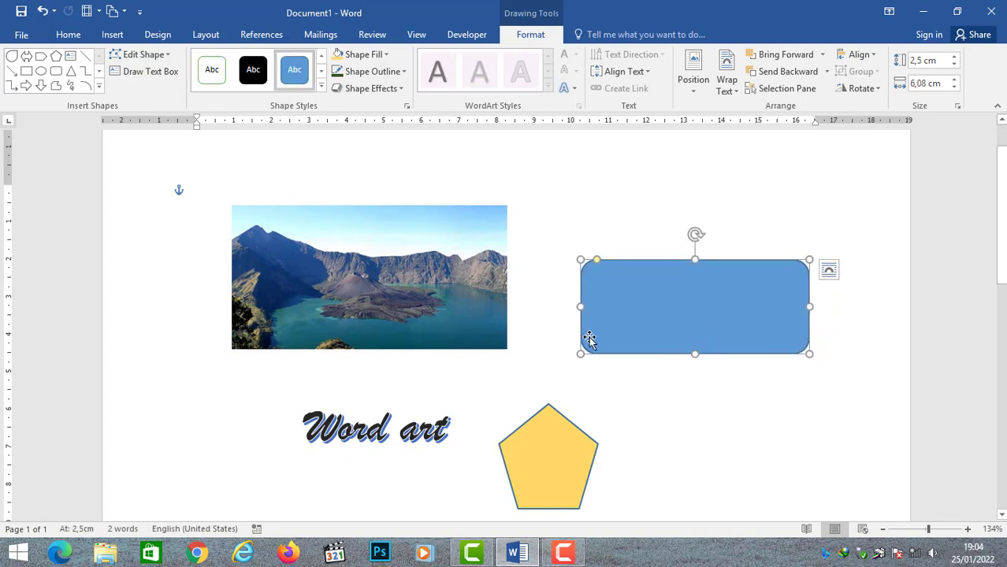
{"action": "left_click", "coordinate": [461, 442]}
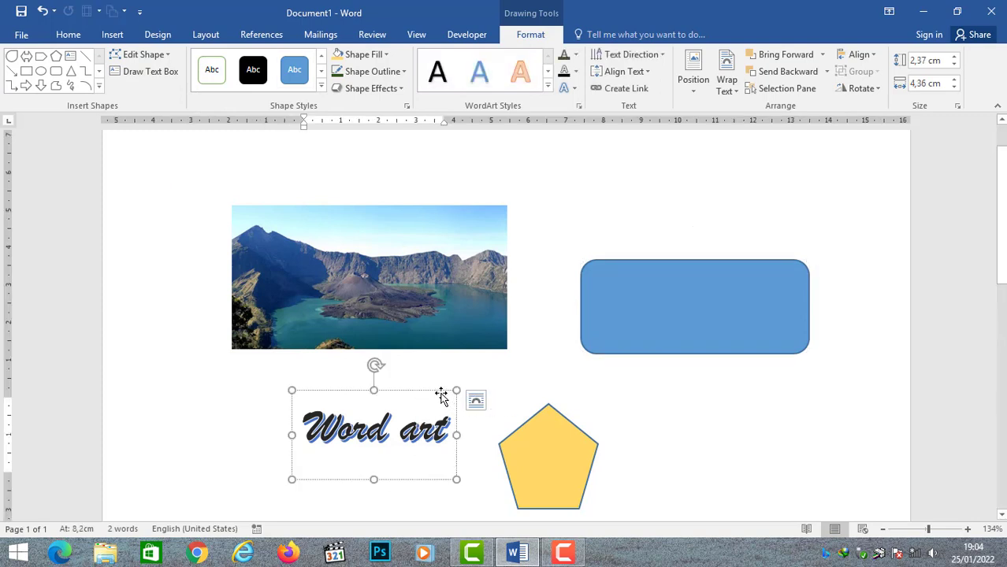
{"action": "left_click_drag", "start_coordinate": [437, 394], "coordinate": [439, 349], "text": "ctrl"}
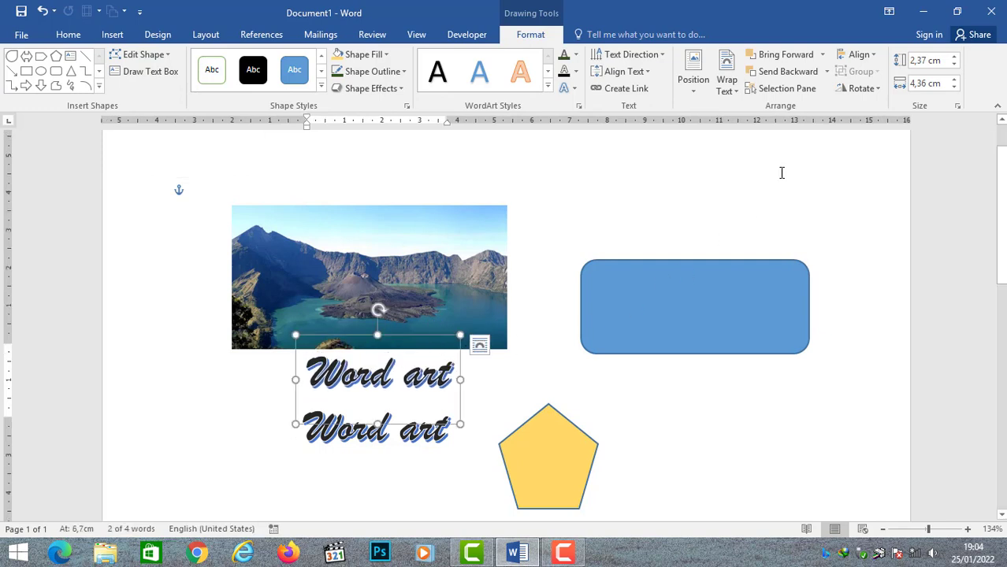
{"action": "left_click", "coordinate": [858, 54]}
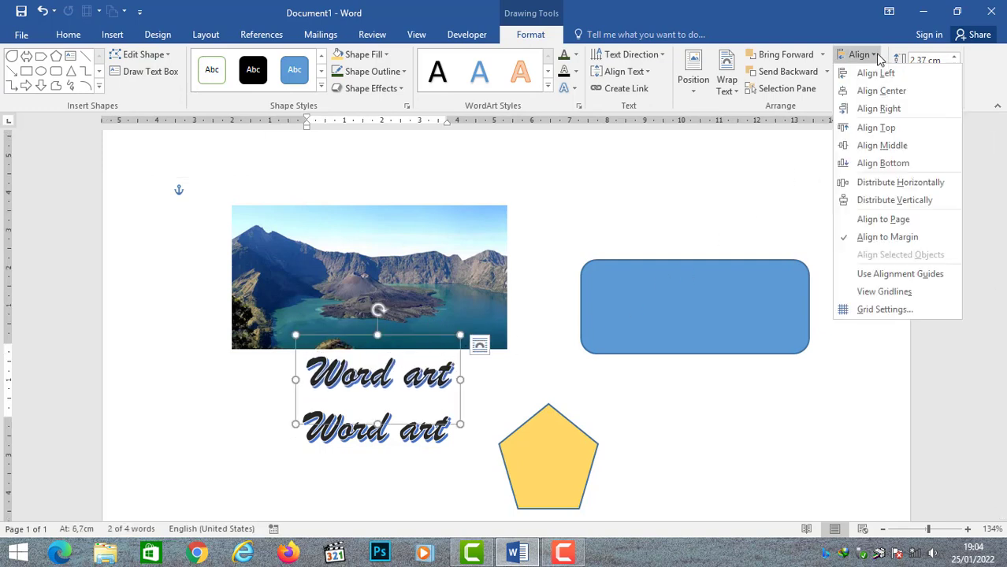
{"action": "left_click", "coordinate": [859, 55]}
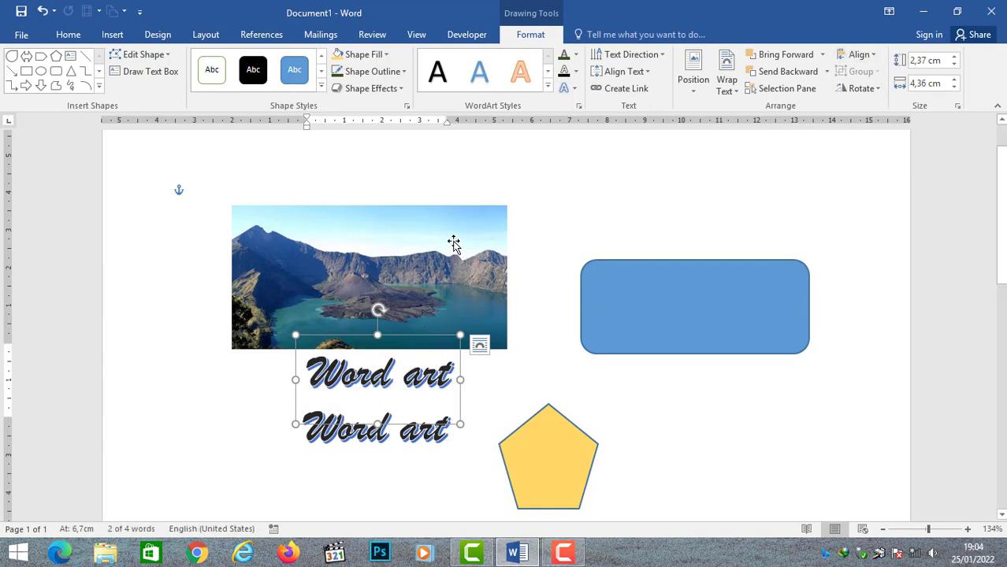
{"action": "left_click", "coordinate": [694, 186]}
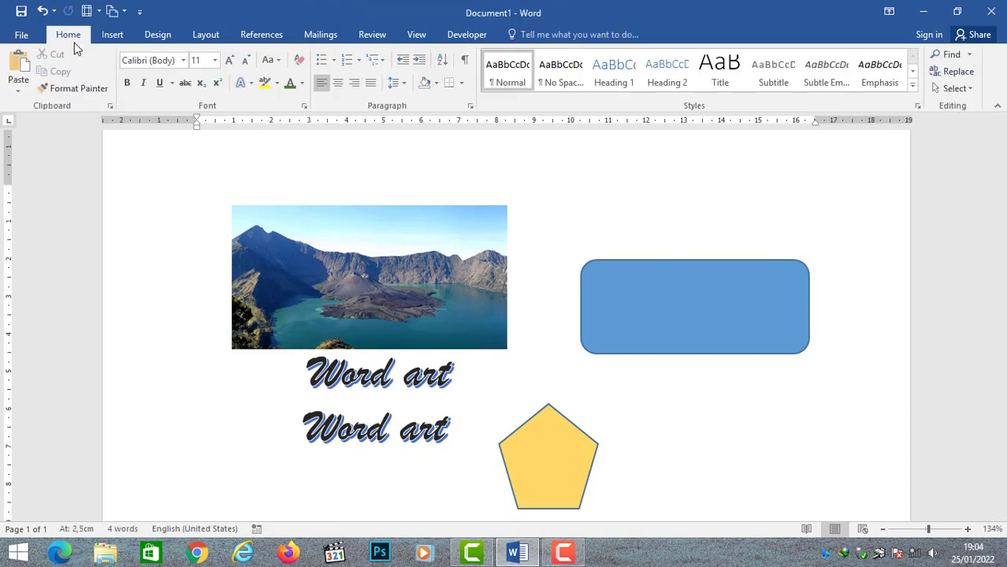
Use Select Objects to marquee the photo, both Word art copies, the rectangle and the pentagon.
{"action": "left_click", "coordinate": [955, 88]}
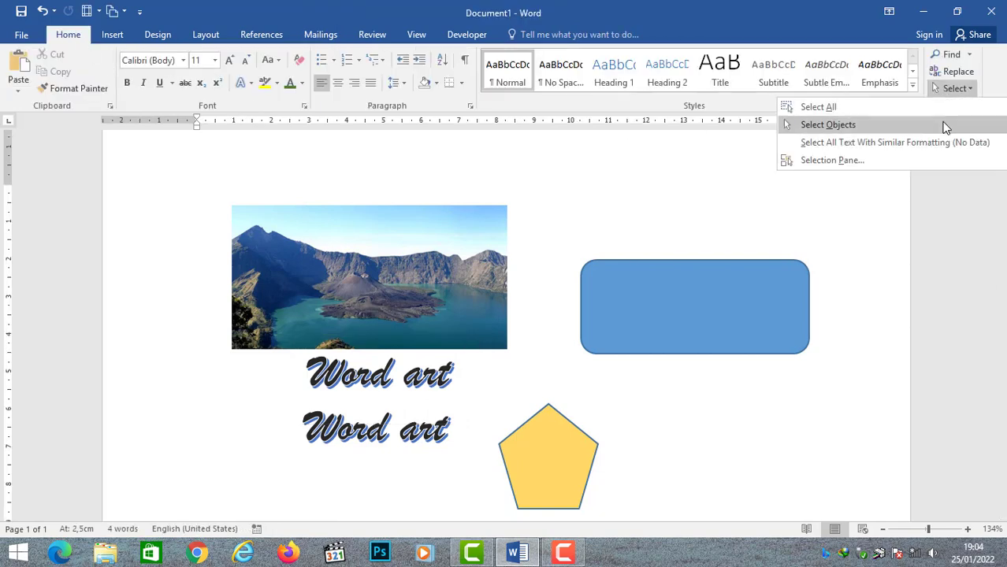
{"action": "left_click", "coordinate": [811, 124]}
{"action": "left_click_drag", "start_coordinate": [172, 173], "coordinate": [818, 456]}
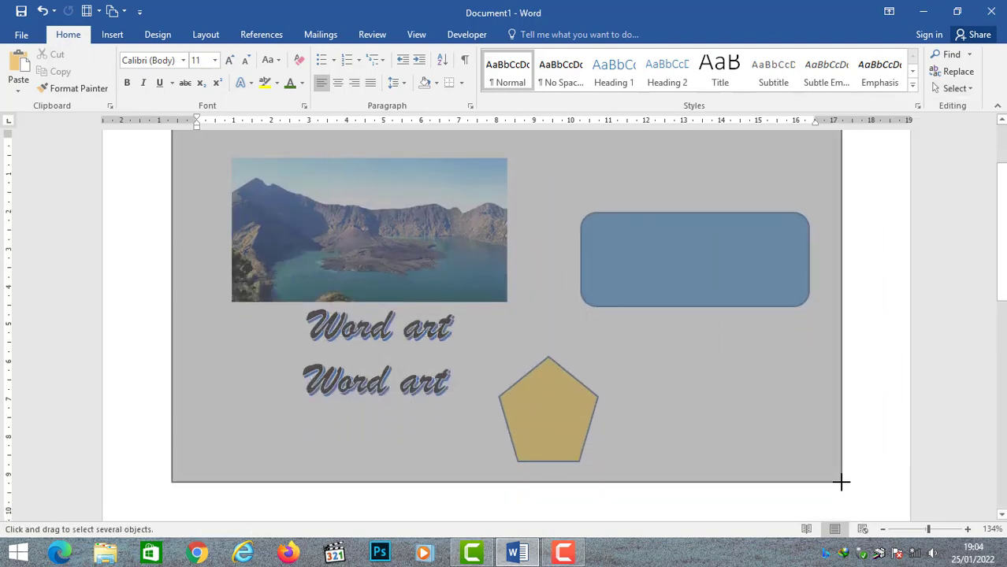
{"action": "left_click_drag", "start_coordinate": [818, 456], "coordinate": [843, 491]}
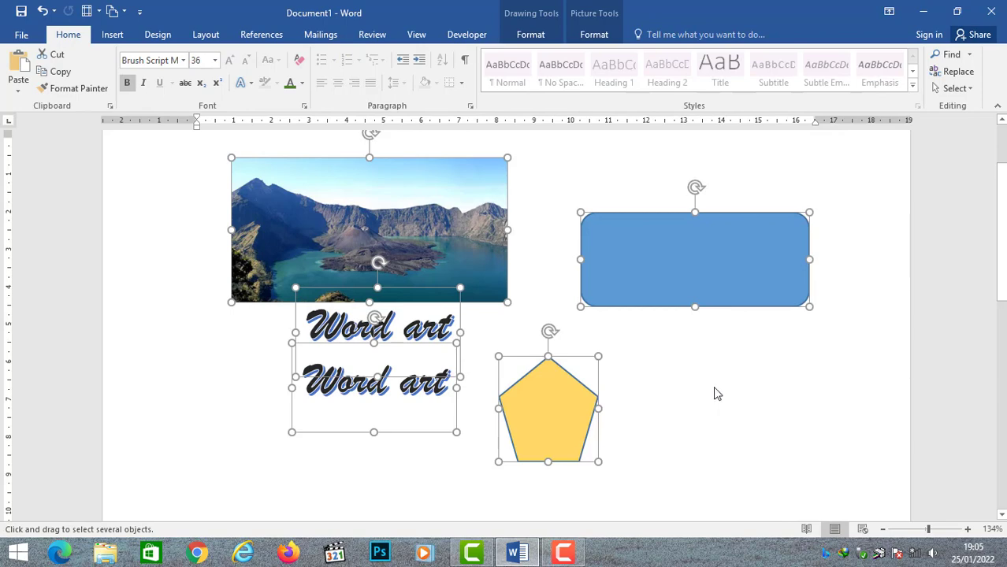
Try Align Left, Align Center and Align Right on the selected objects.
{"action": "left_click", "coordinate": [539, 37]}
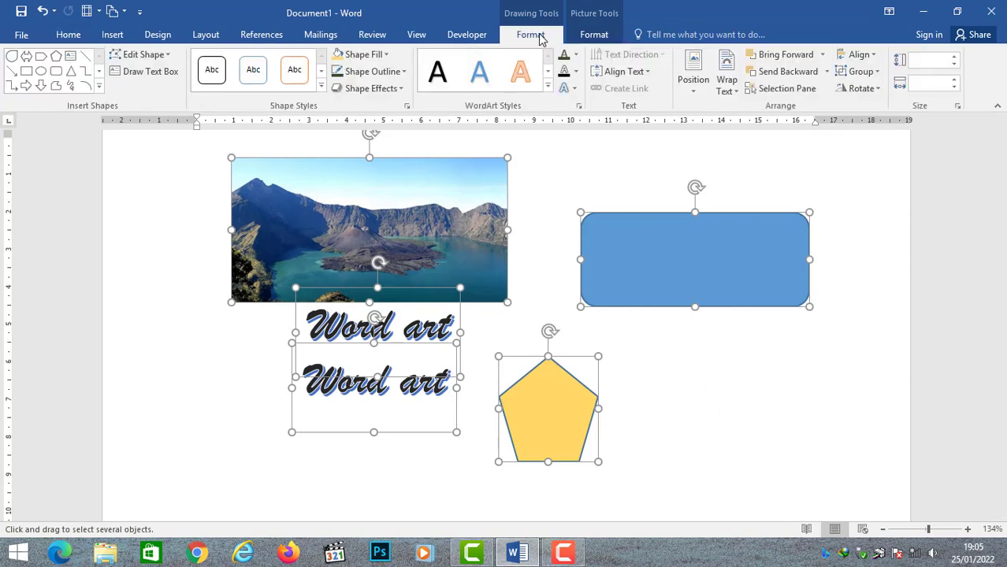
{"action": "left_click", "coordinate": [857, 55]}
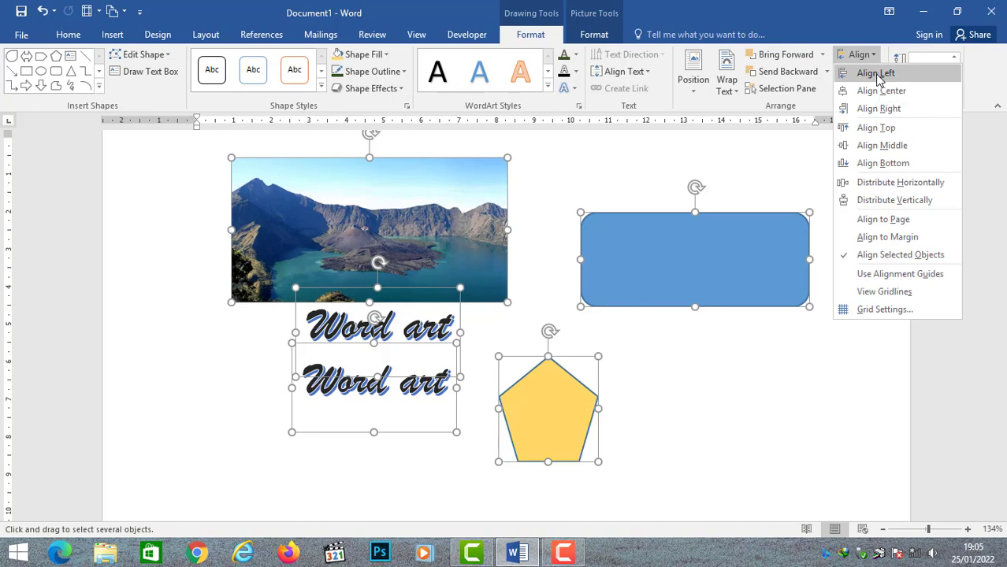
{"action": "left_click", "coordinate": [877, 74]}
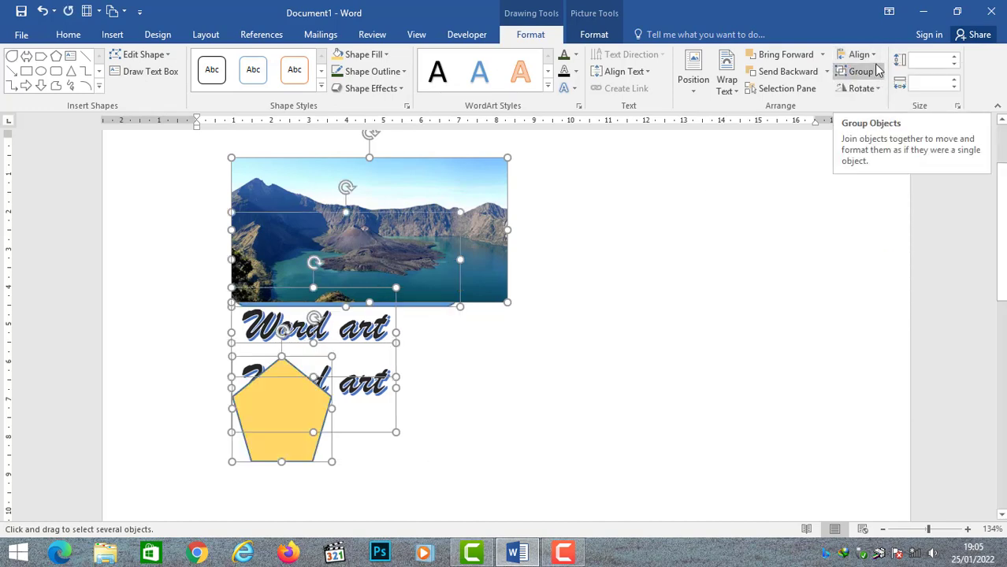
{"action": "left_click", "coordinate": [859, 55]}
{"action": "left_click", "coordinate": [880, 91]}
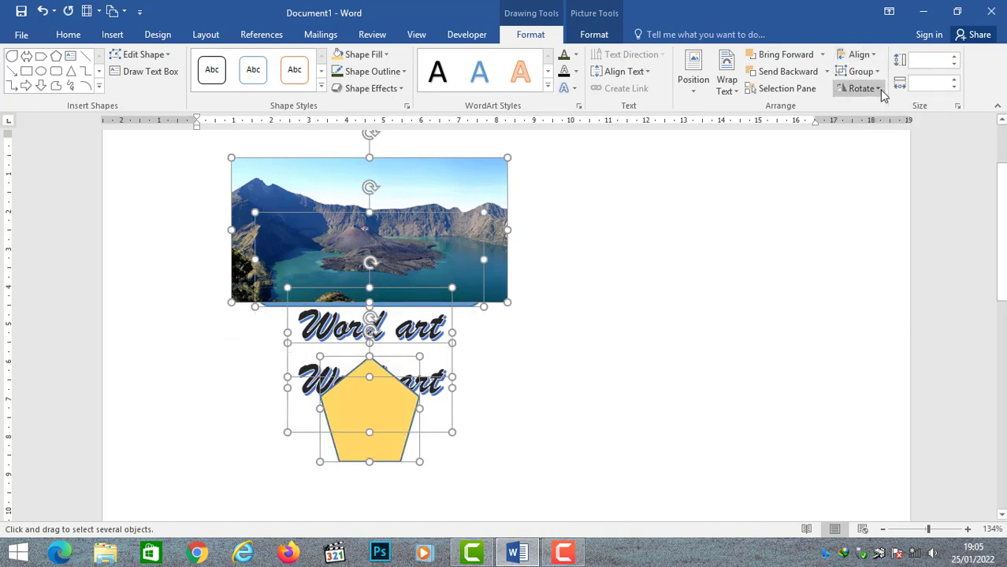
{"action": "left_click", "coordinate": [874, 56]}
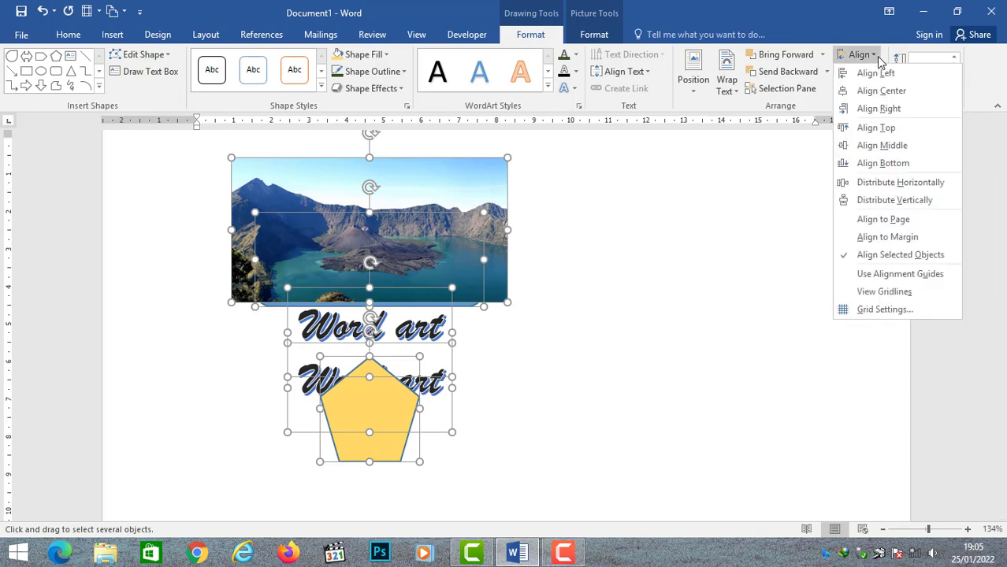
{"action": "left_click", "coordinate": [886, 106]}
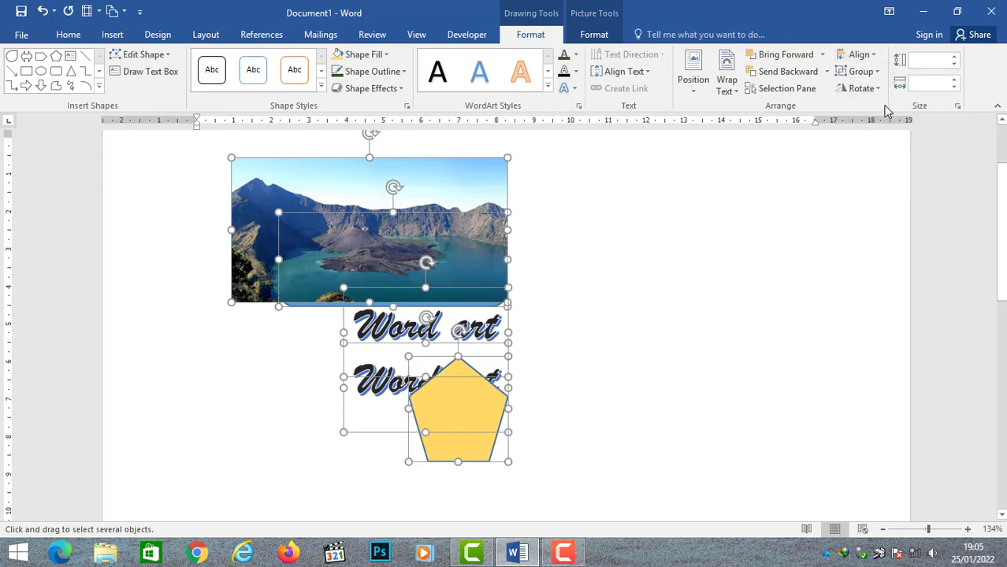
Try Align Top and Align Middle, settle on Align Bottom, then nudge the stack down-right and deselect.
{"action": "left_click", "coordinate": [878, 58]}
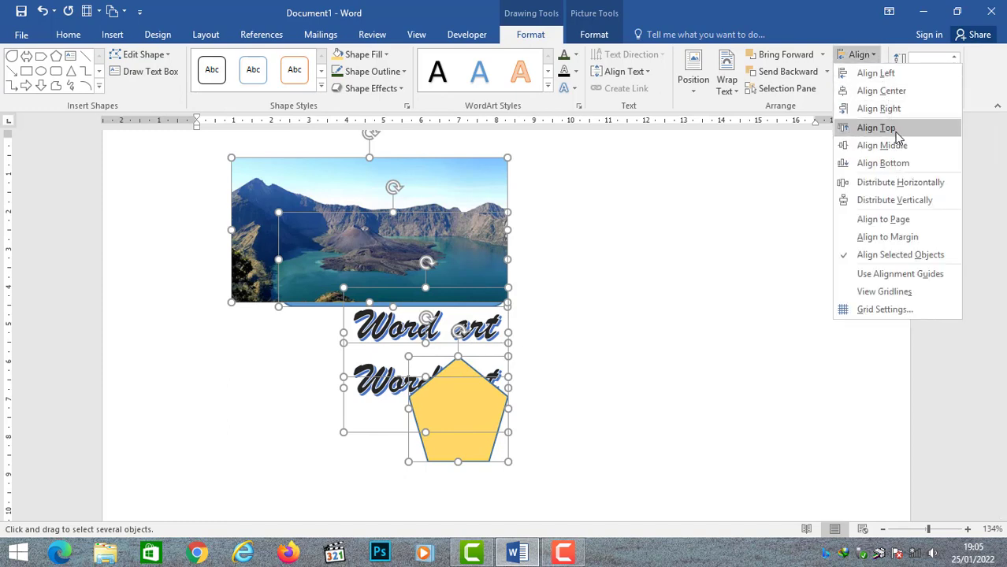
{"action": "left_click", "coordinate": [877, 127]}
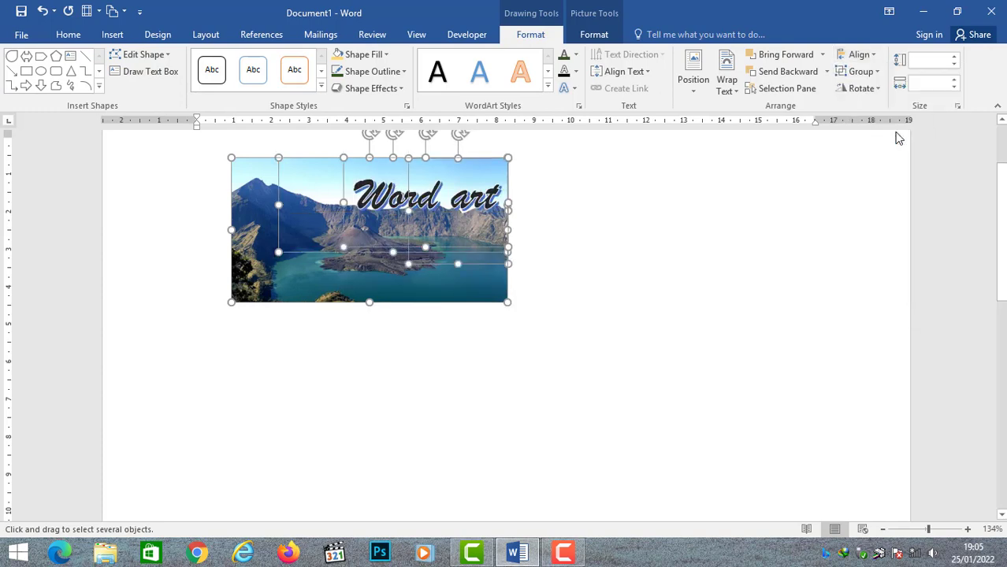
{"action": "left_click", "coordinate": [874, 59]}
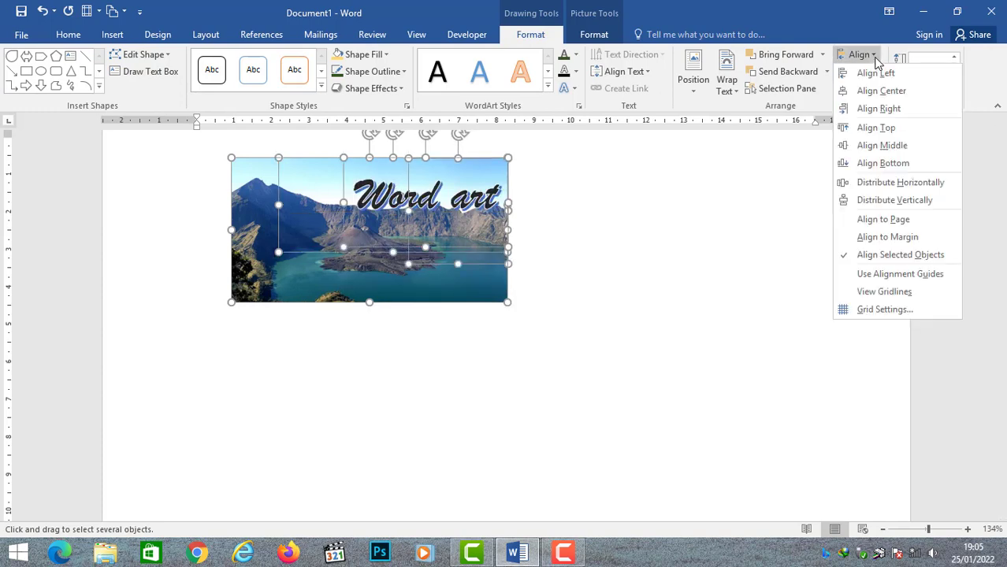
{"action": "left_click", "coordinate": [881, 145]}
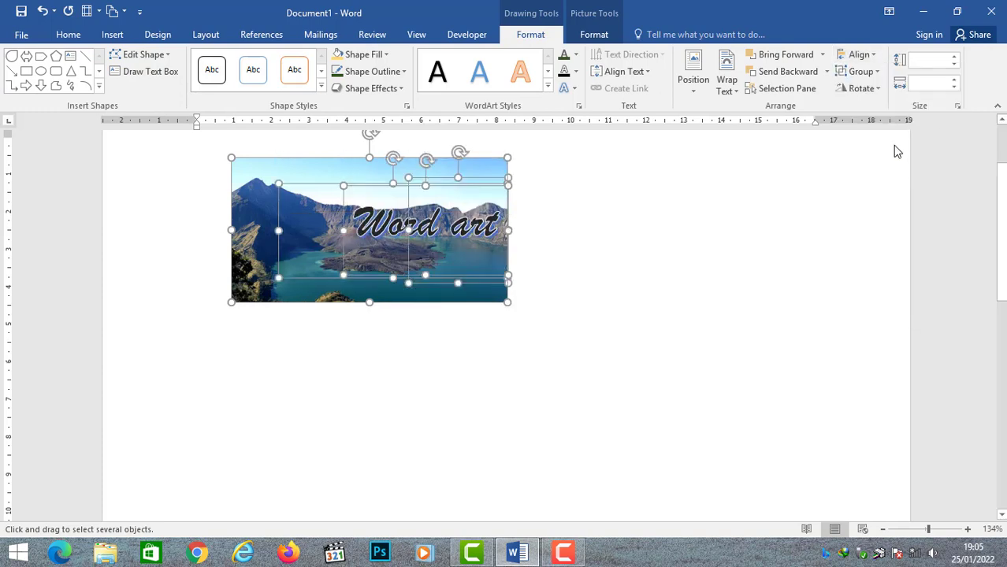
{"action": "left_click", "coordinate": [873, 60]}
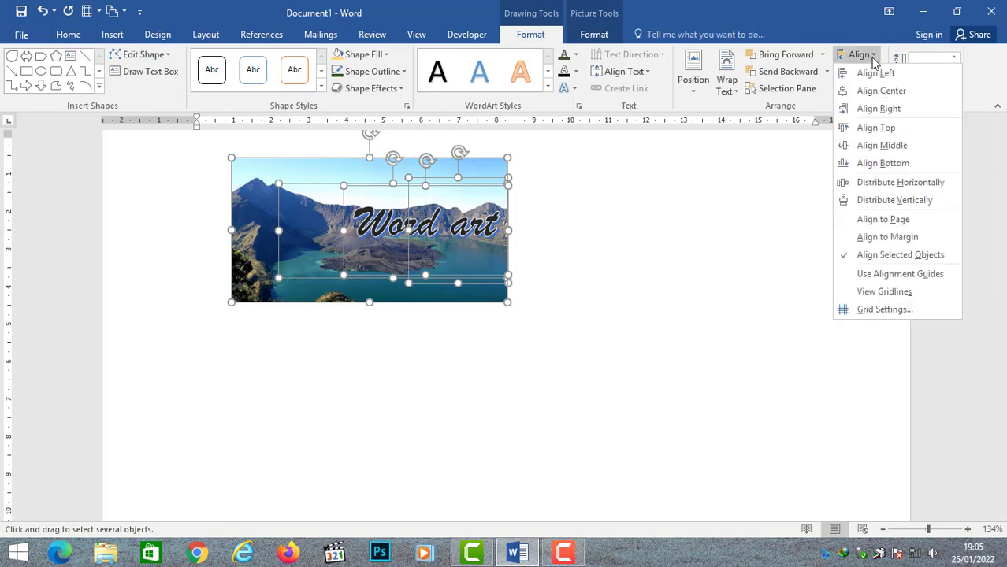
{"action": "left_click", "coordinate": [883, 163]}
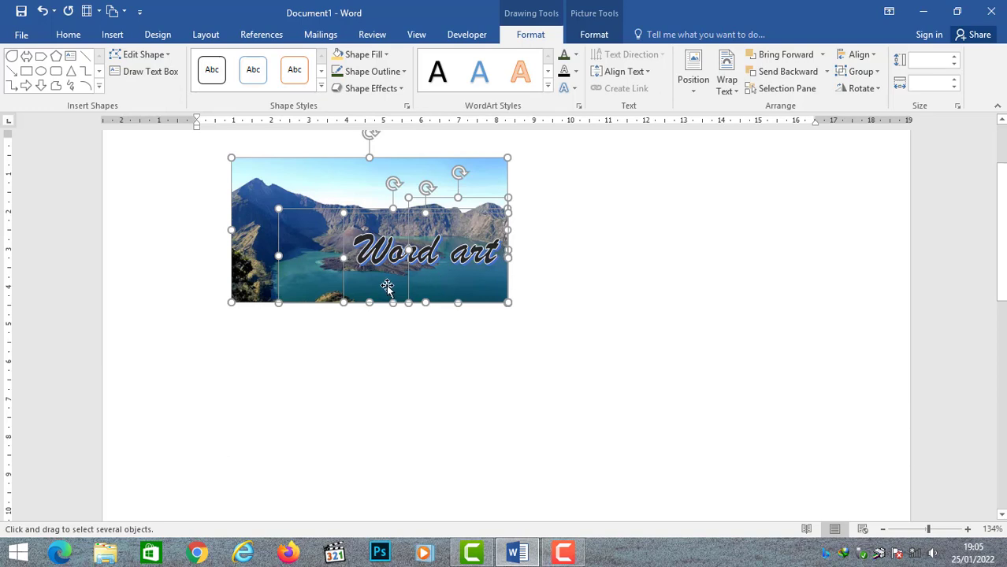
{"action": "left_click_drag", "start_coordinate": [376, 223], "coordinate": [399, 255]}
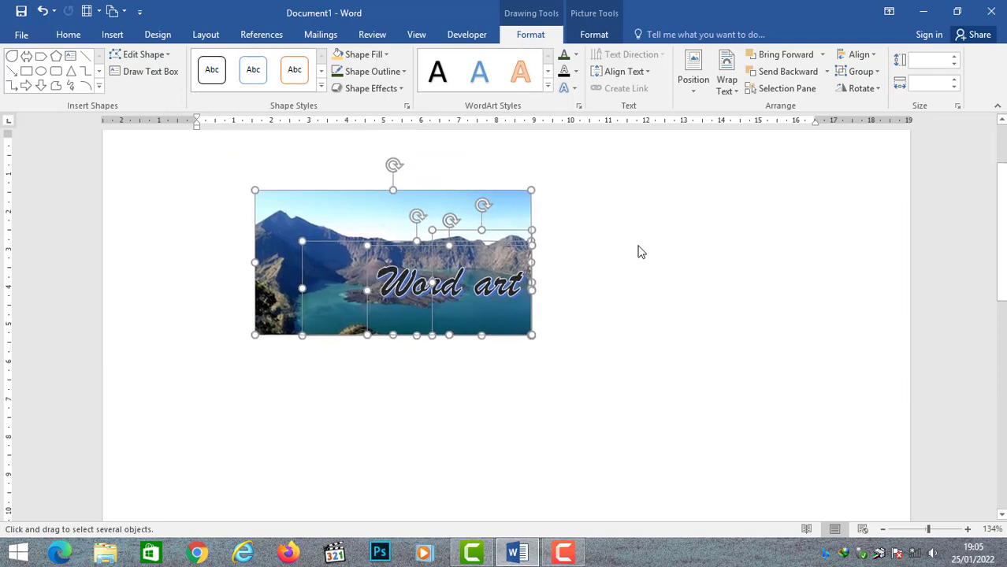
{"action": "left_click", "coordinate": [631, 309]}
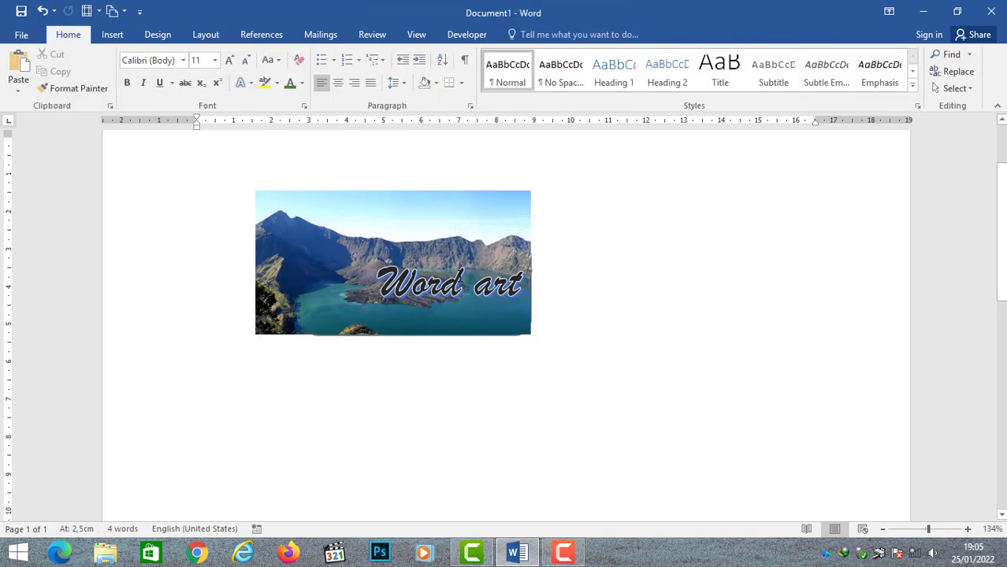
Drag the Word art clear to the right of the mountain photo, leaving its rotation unchanged.
{"action": "left_click", "coordinate": [461, 260]}
{"action": "mouse_move", "coordinate": [461, 256]}
{"action": "left_mouse_down"}
{"action": "mouse_move", "coordinate": [624, 260]}
{"action": "mouse_move", "coordinate": [665, 231]}
{"action": "left_mouse_up"}
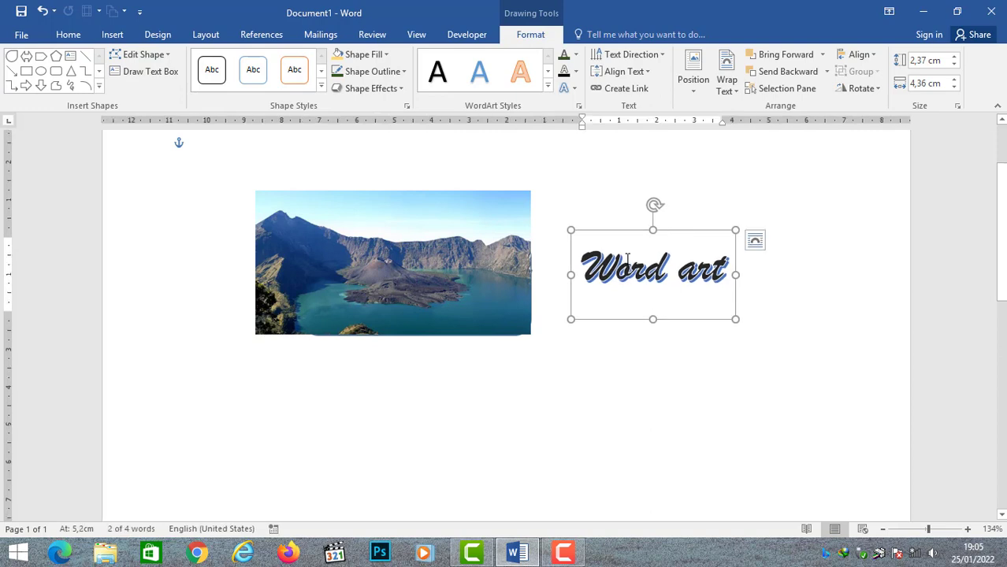
{"action": "left_click", "coordinate": [881, 90]}
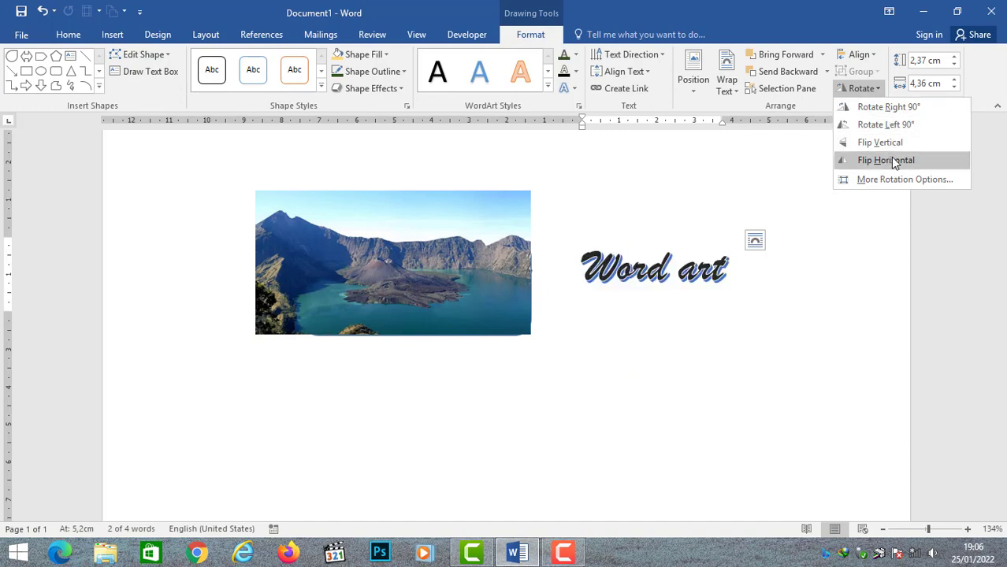
{"action": "left_click", "coordinate": [894, 162]}
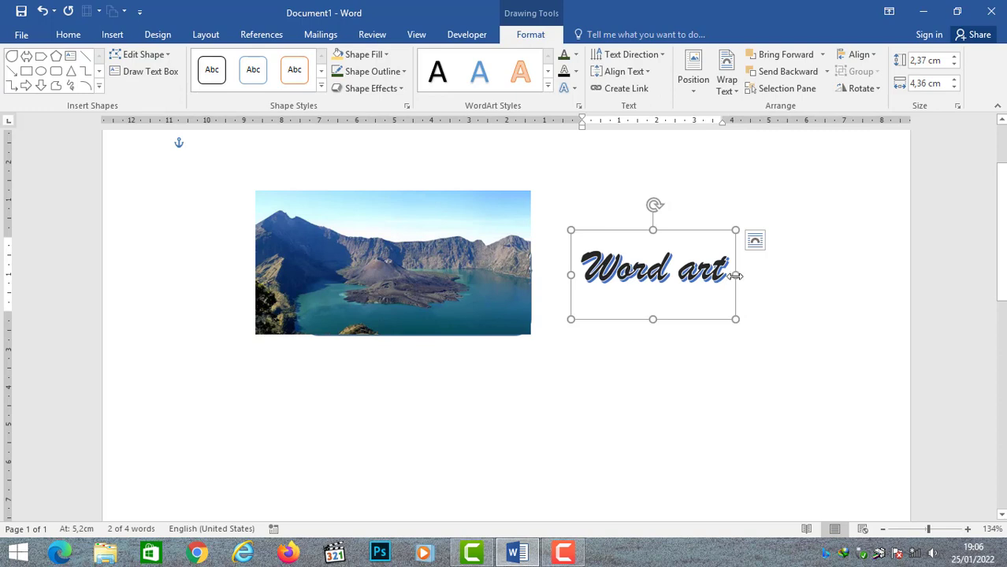
Resize the Word art box with its side and bottom handles to 2,32 cm by 9,33 cm.
{"action": "left_click_drag", "start_coordinate": [735, 275], "coordinate": [889, 274]}
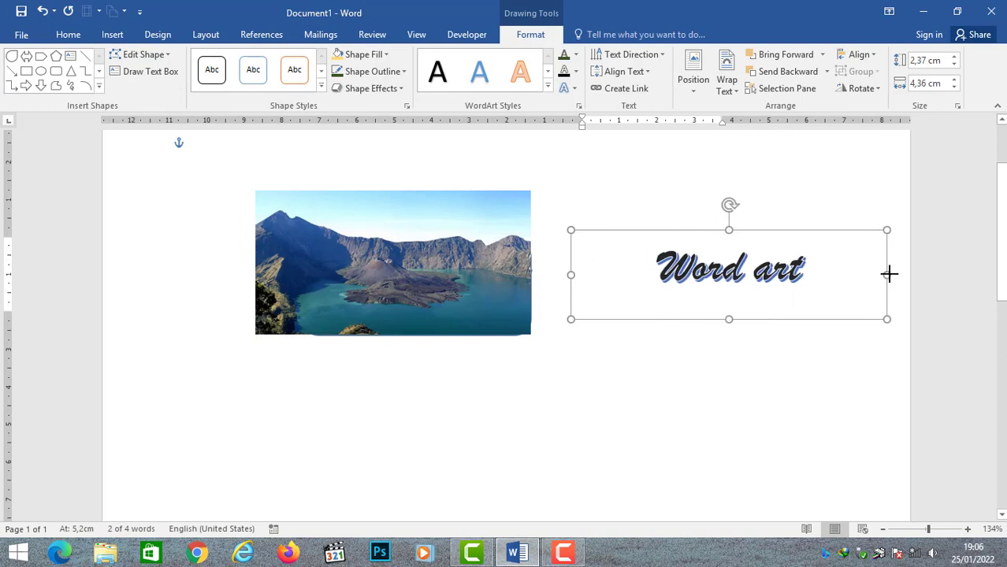
{"action": "left_click_drag", "start_coordinate": [572, 275], "coordinate": [544, 274]}
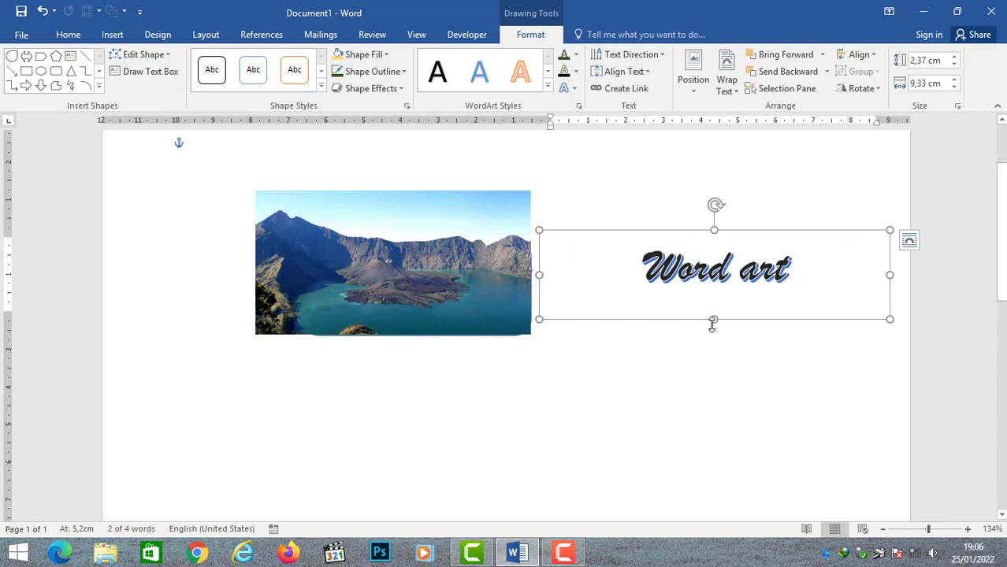
{"action": "left_click_drag", "start_coordinate": [713, 319], "coordinate": [712, 377]}
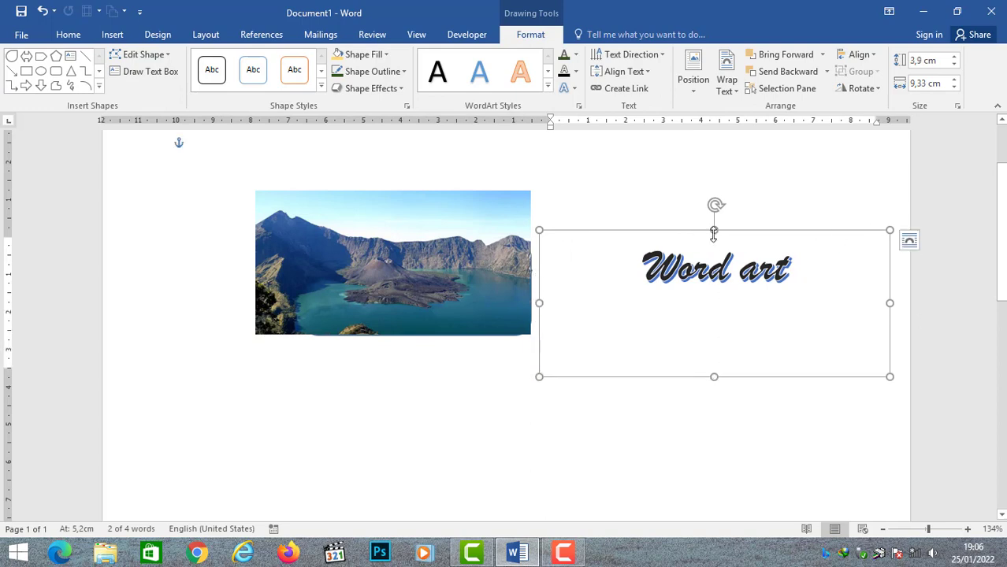
{"action": "left_click_drag", "start_coordinate": [713, 221], "coordinate": [714, 197]}
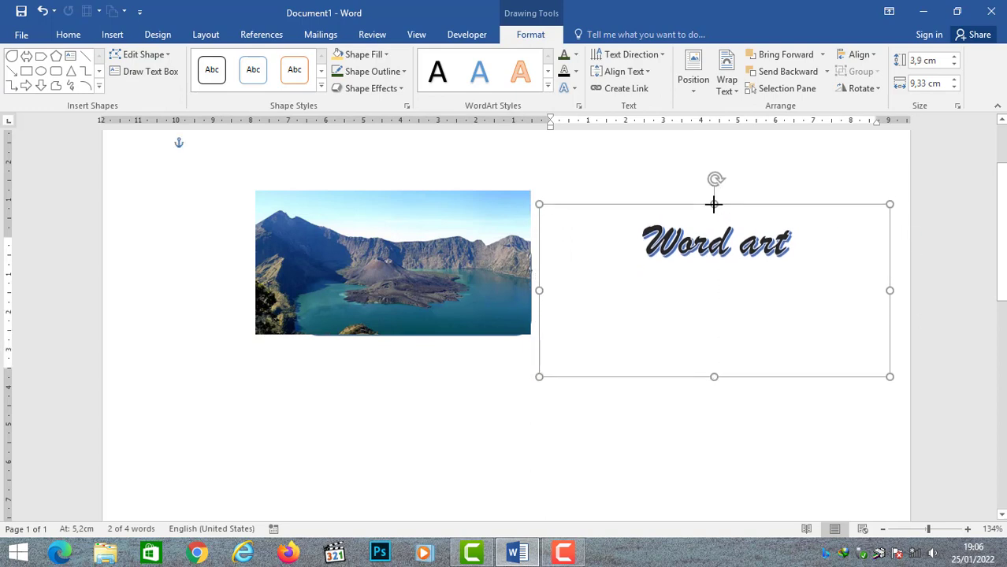
{"action": "left_click_drag", "start_coordinate": [714, 377], "coordinate": [714, 320]}
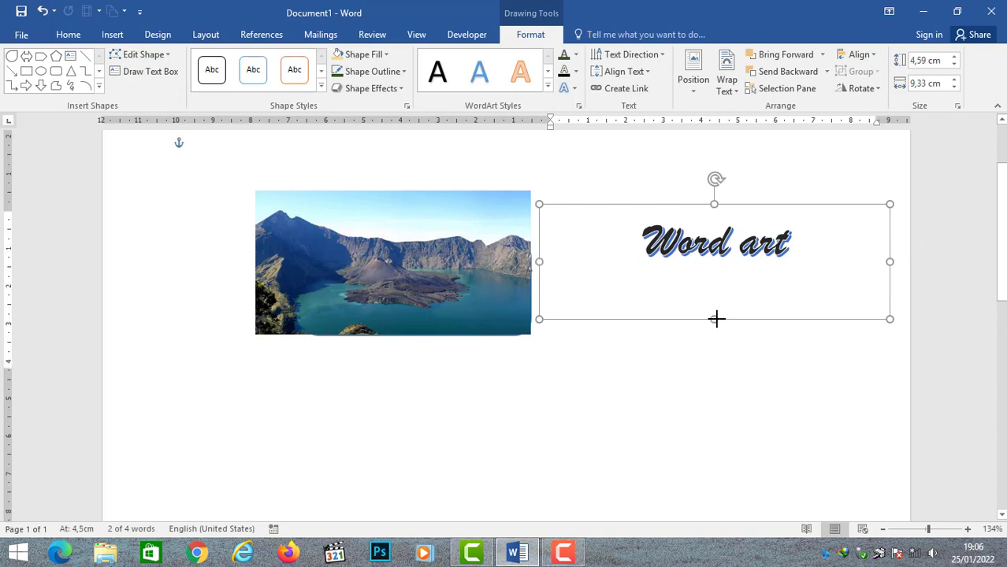
Select all the Word art text and browse the mini toolbar's font and font size lists.
{"action": "left_click_drag", "start_coordinate": [644, 240], "coordinate": [804, 237]}
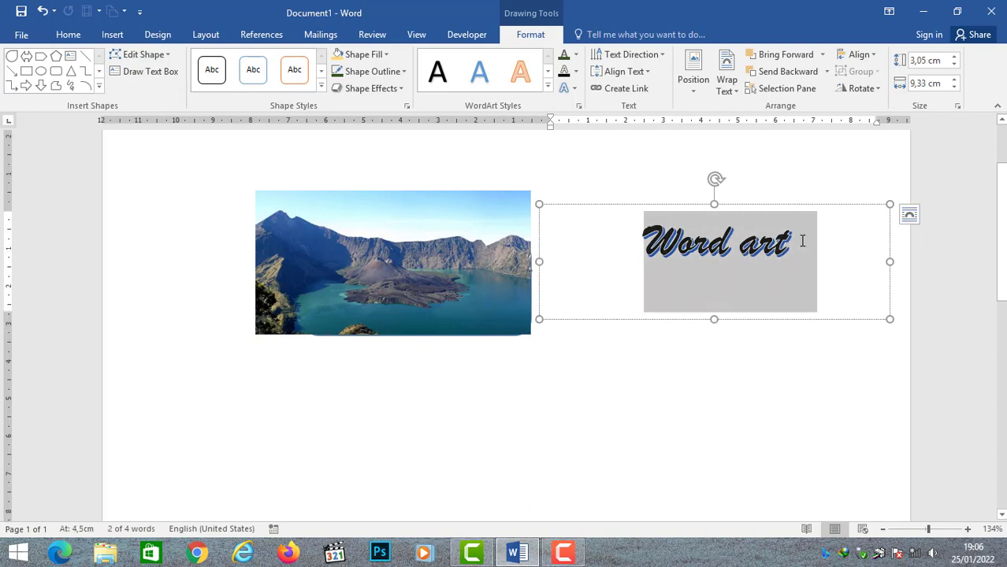
{"action": "right_click", "coordinate": [735, 259]}
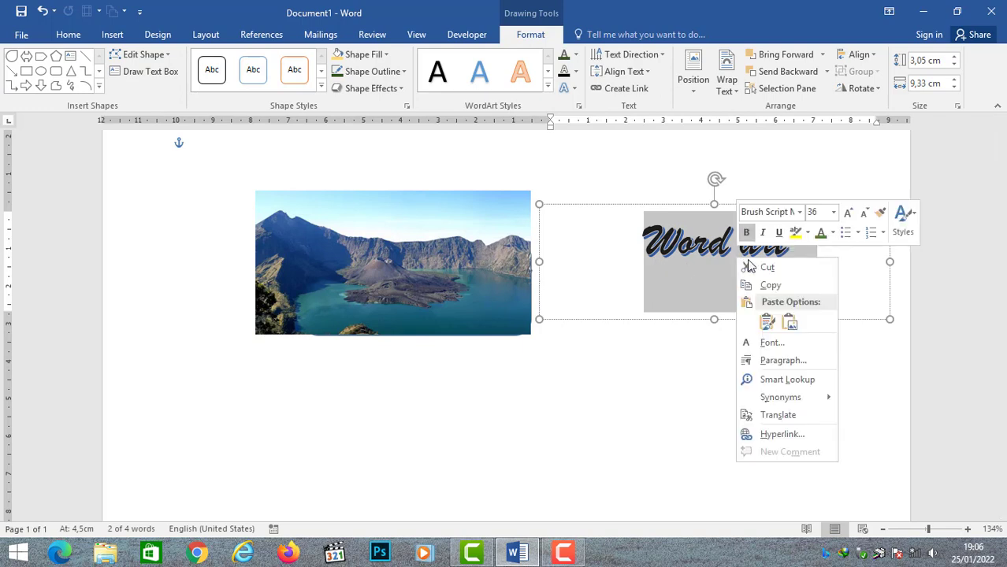
{"action": "left_click", "coordinate": [799, 213]}
{"action": "left_click", "coordinate": [832, 214]}
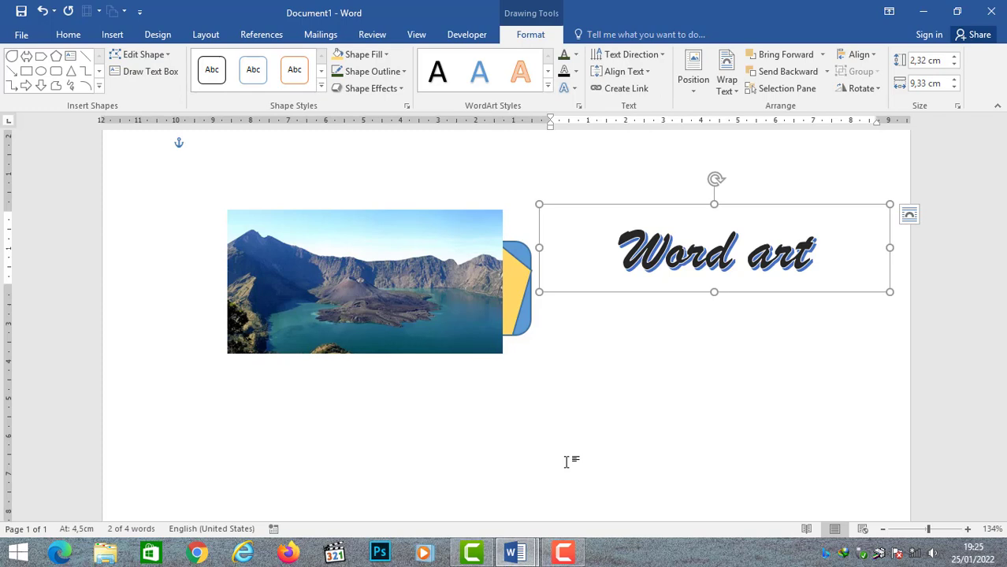
Copy the Word art and switch to the TAMAN NASIONAL GUNUNG RINJANI article window.
{"action": "right_click", "coordinate": [721, 256]}
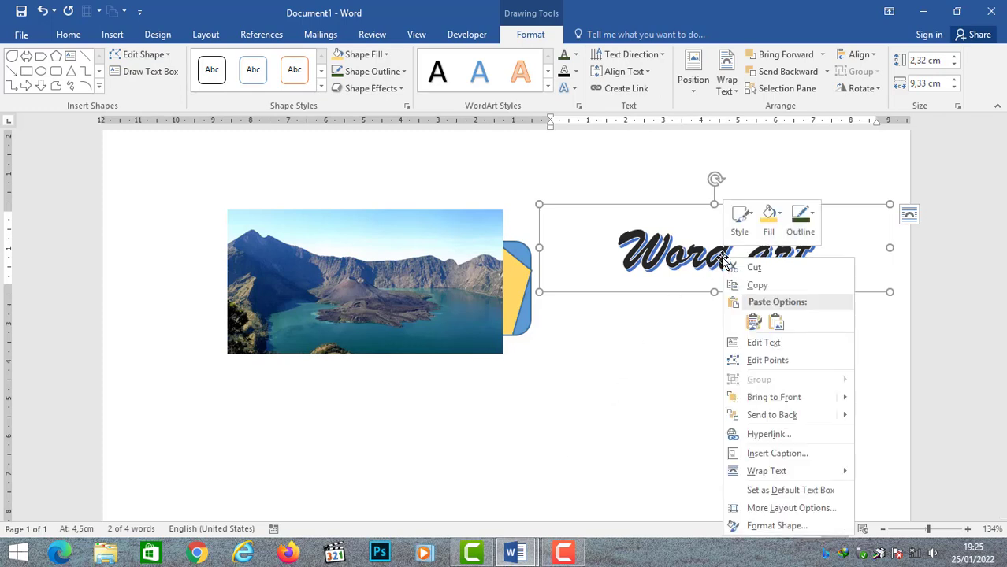
{"action": "left_click", "coordinate": [760, 285]}
{"action": "mouse_move", "coordinate": [516, 552]}
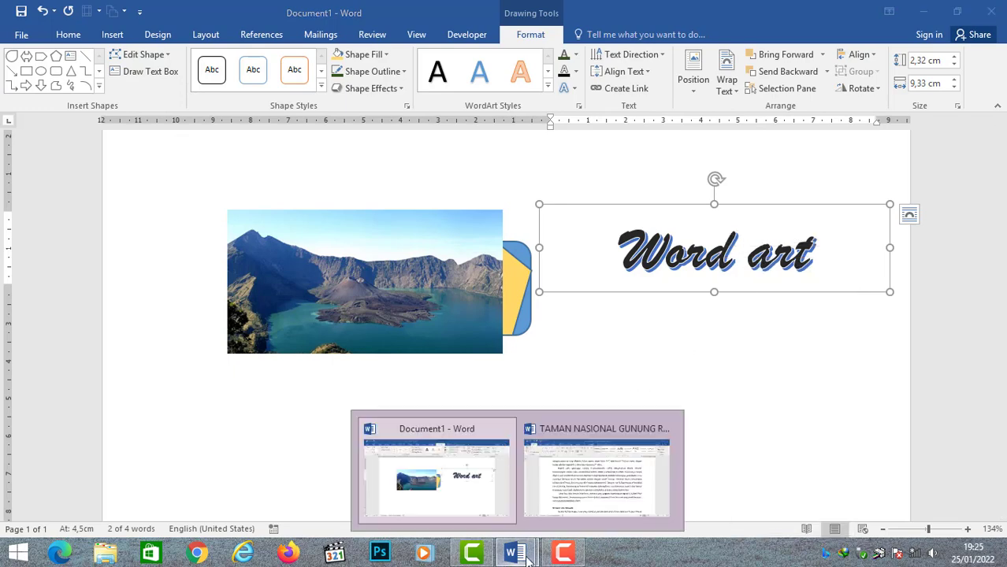
{"action": "left_click", "coordinate": [576, 475]}
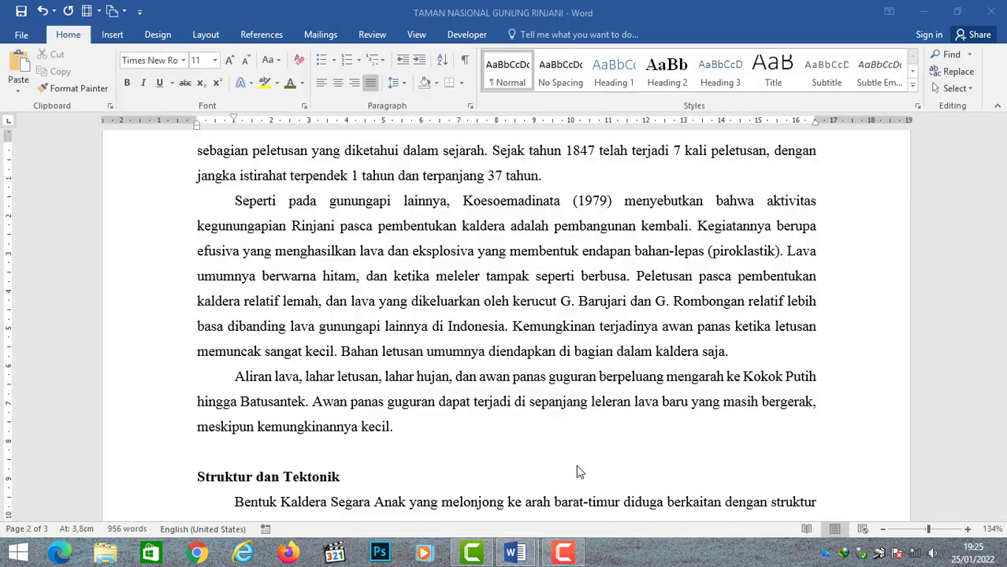
Paste the Word art as a picture into the article paragraph after 'meleler'.
{"action": "right_click", "coordinate": [483, 287]}
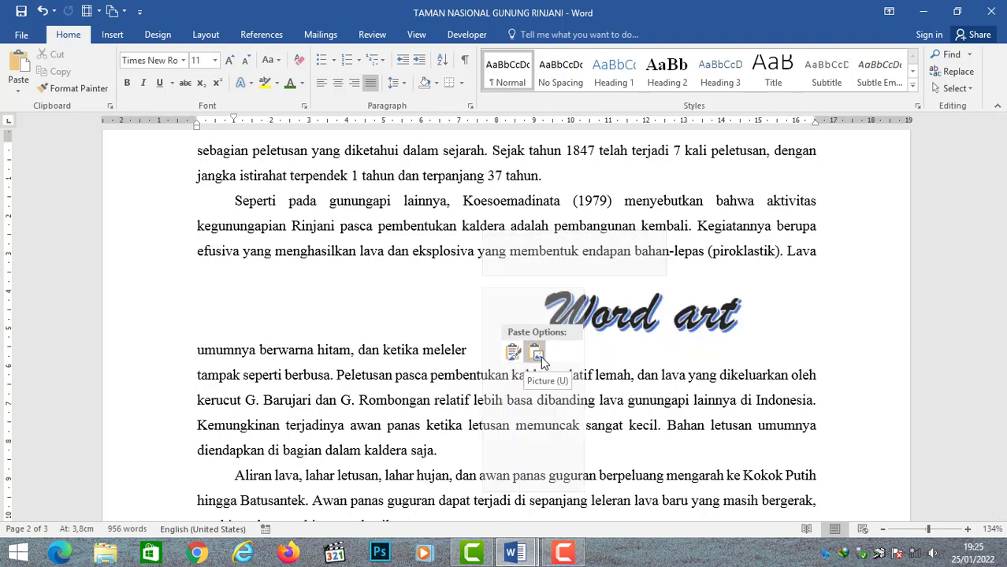
{"action": "left_click", "coordinate": [540, 361]}
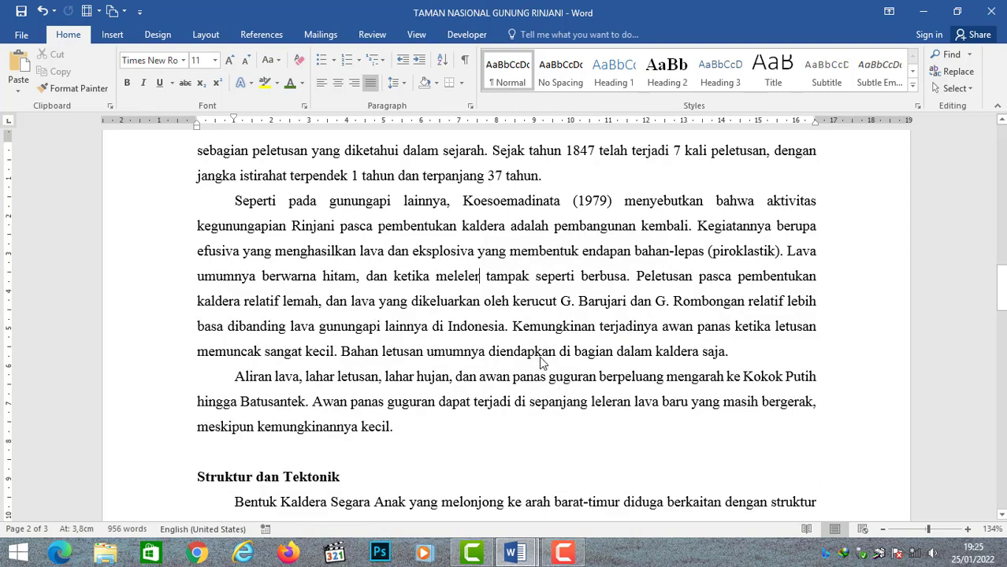
{"action": "left_click", "coordinate": [599, 321]}
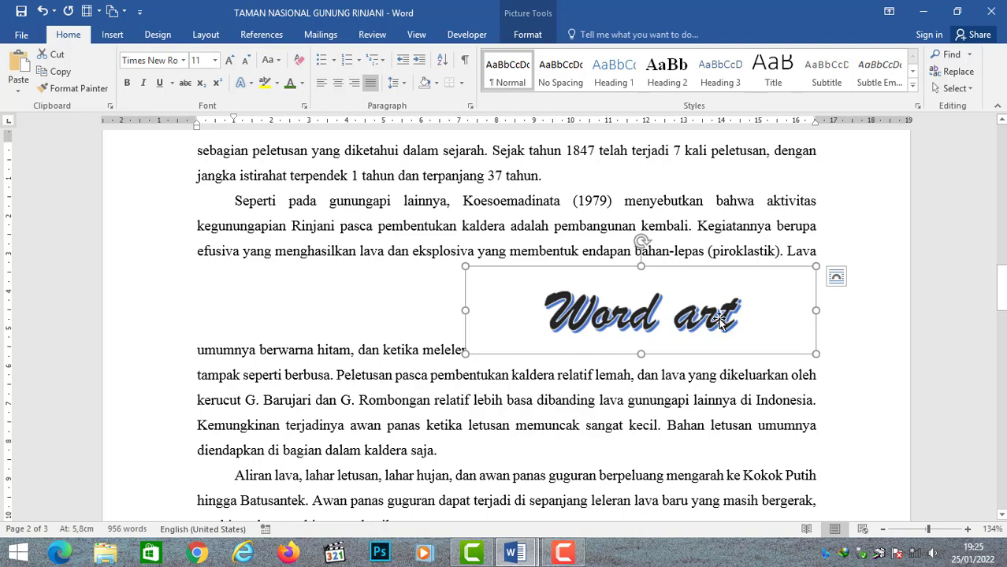
Preview Behind Text, In Front of Text, Square, Tight and Through wrapping on the Word art picture.
{"action": "left_click", "coordinate": [838, 280]}
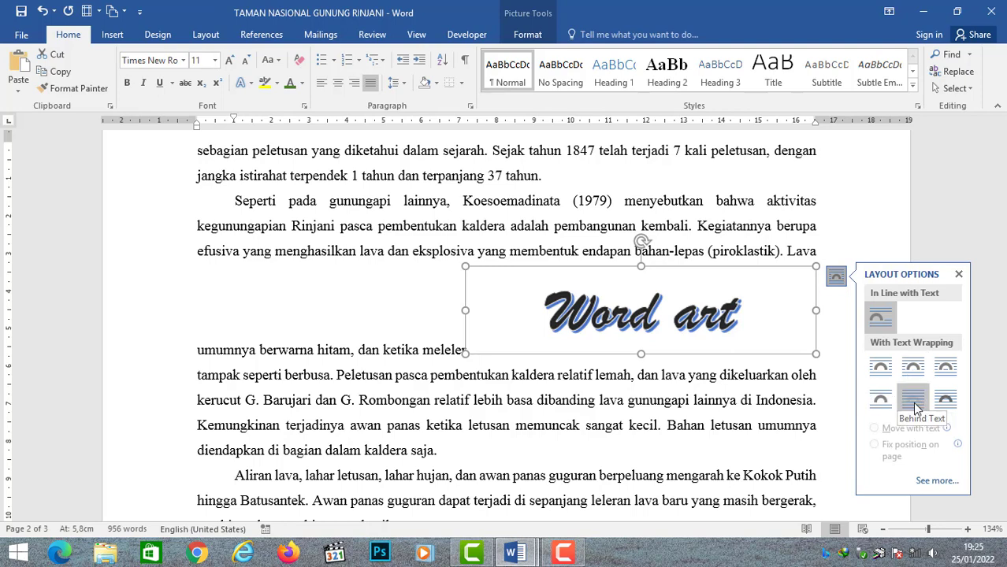
{"action": "left_click", "coordinate": [914, 401]}
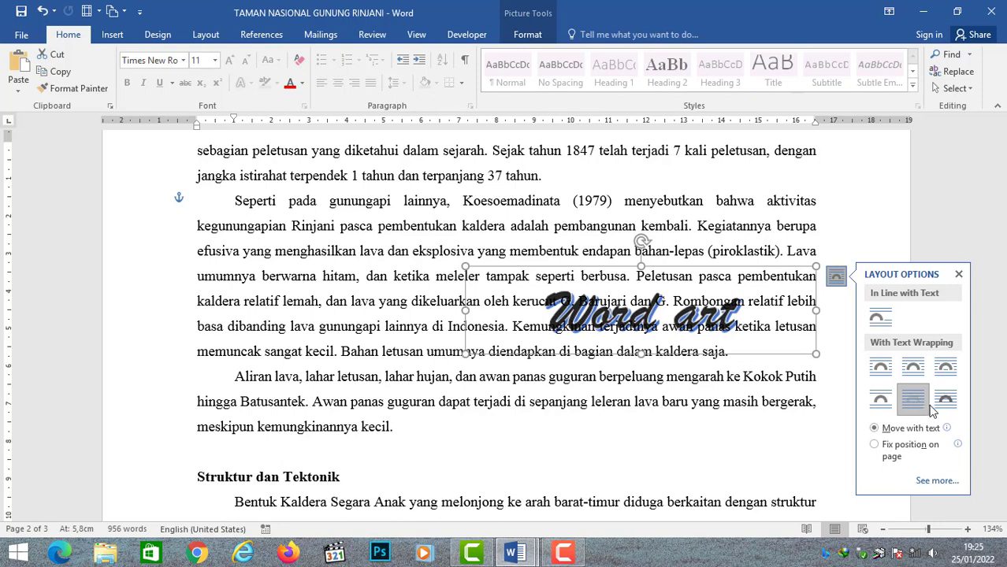
{"action": "left_click", "coordinate": [945, 402]}
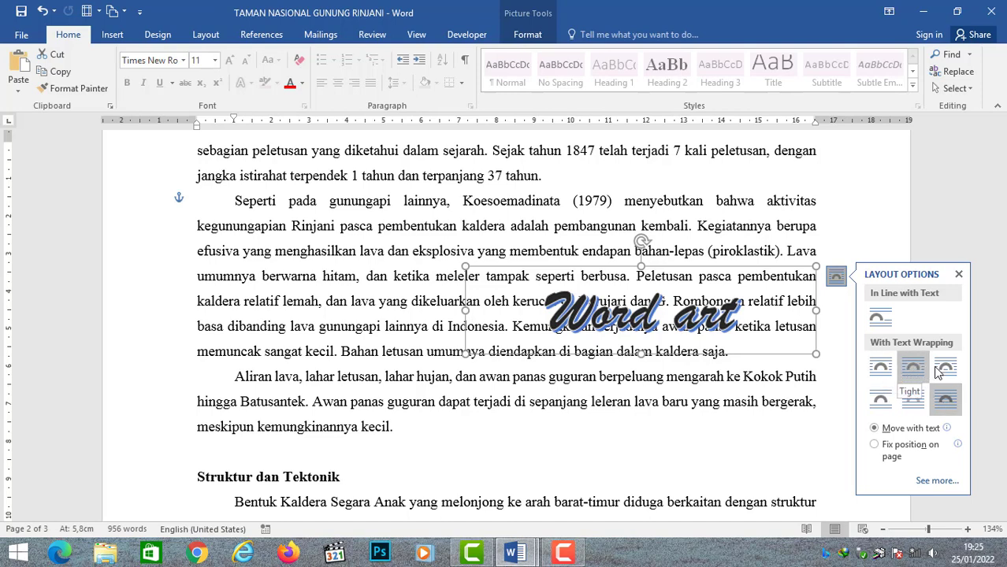
{"action": "left_click", "coordinate": [885, 372]}
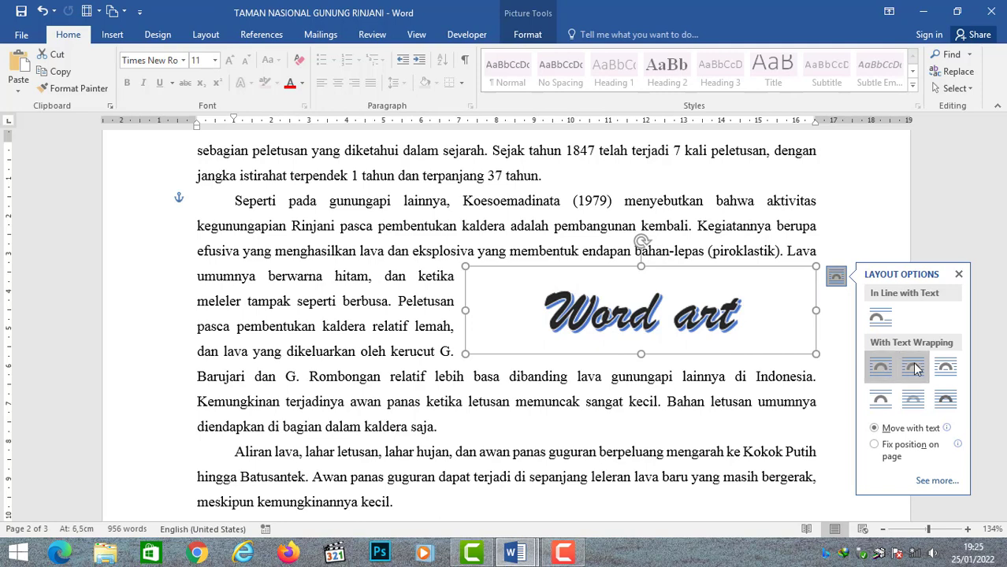
{"action": "left_click", "coordinate": [913, 368]}
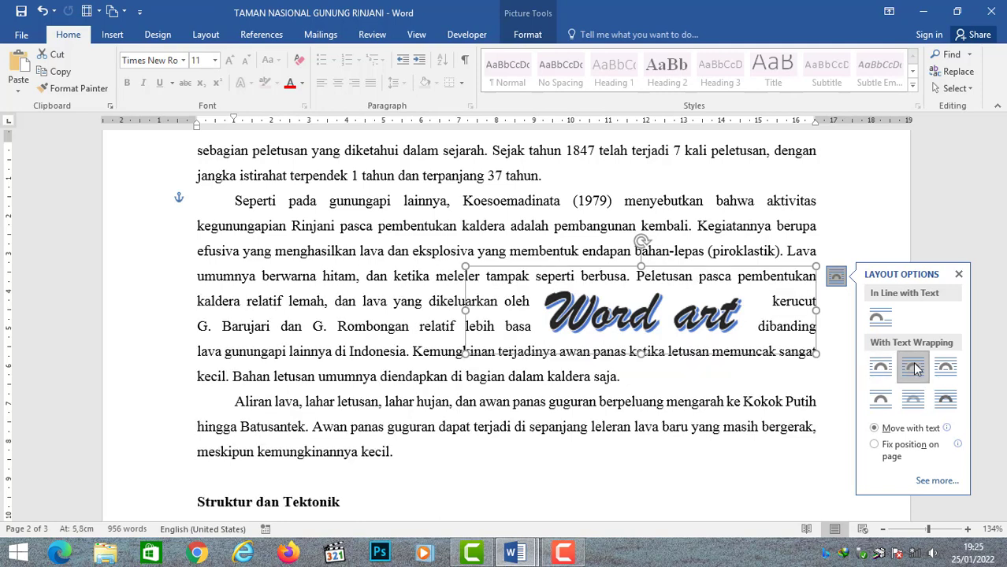
{"action": "left_click", "coordinate": [951, 372]}
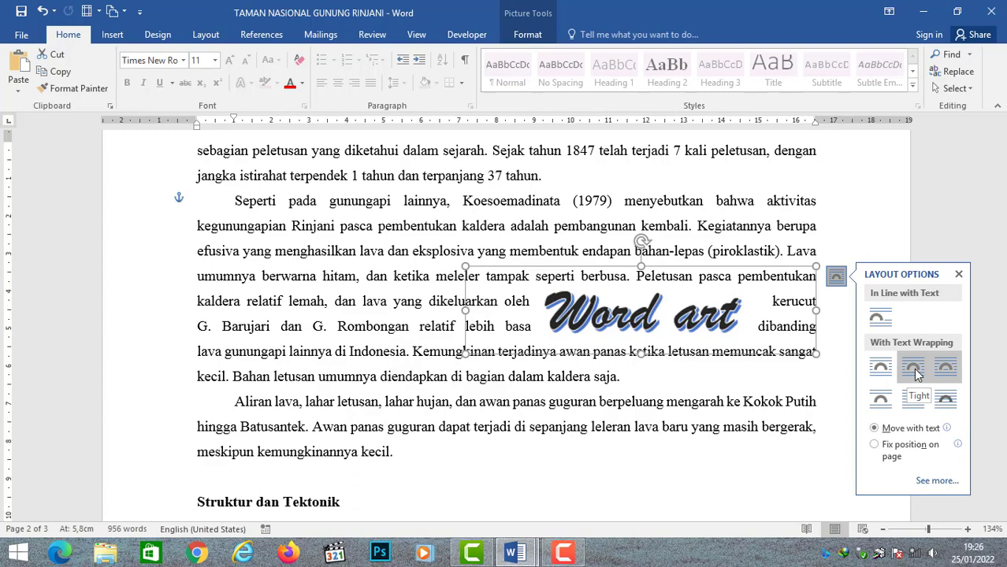
Apply Tight wrapping and drag the Word art up into the lava paragraph.
{"action": "left_click", "coordinate": [916, 373]}
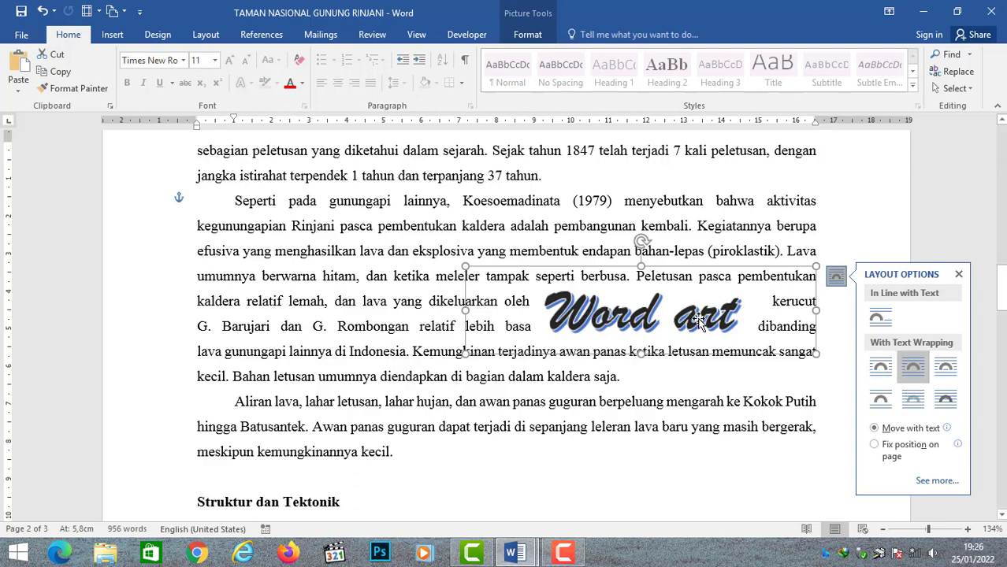
{"action": "mouse_move", "coordinate": [699, 320]}
{"action": "left_mouse_down"}
{"action": "mouse_move", "coordinate": [520, 264]}
{"action": "mouse_move", "coordinate": [577, 326]}
{"action": "mouse_move", "coordinate": [528, 293]}
{"action": "mouse_move", "coordinate": [543, 329]}
{"action": "left_mouse_up"}
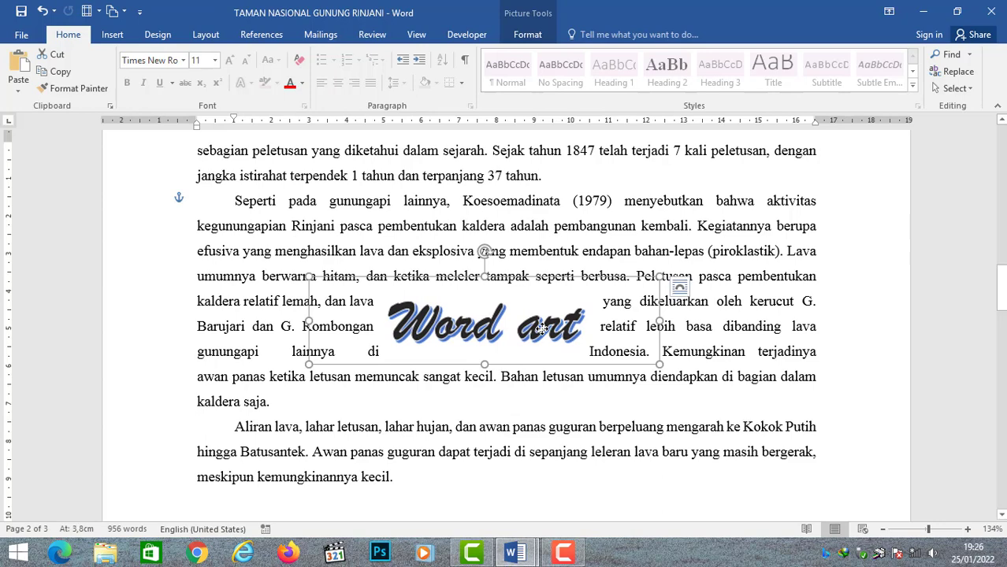
{"action": "mouse_move", "coordinate": [542, 329]}
{"action": "left_mouse_down"}
{"action": "mouse_move", "coordinate": [561, 290]}
{"action": "mouse_move", "coordinate": [554, 305]}
{"action": "left_mouse_up"}
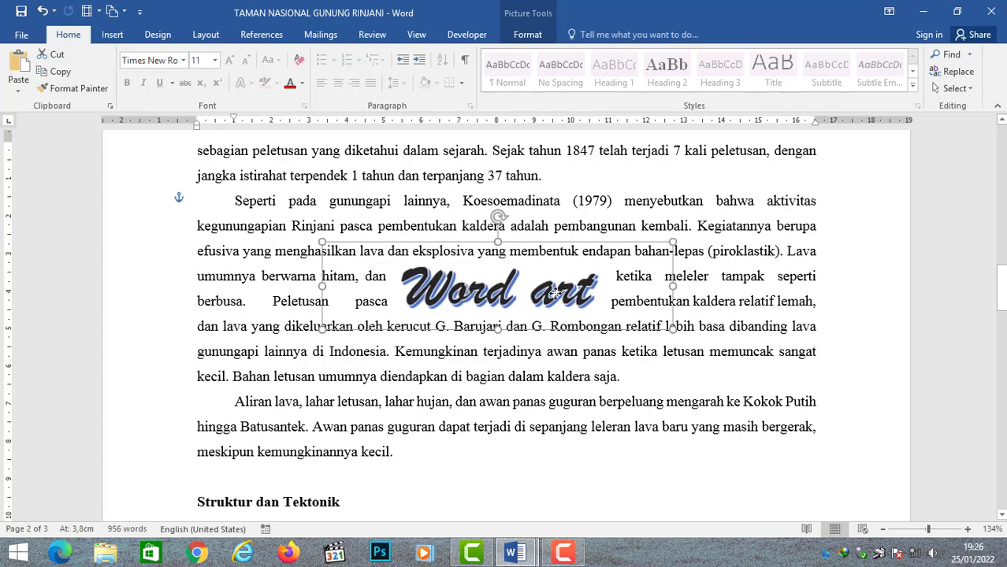
Set the Word art's position to Top Left with Square Text Wrapping.
{"action": "left_click", "coordinate": [527, 34]}
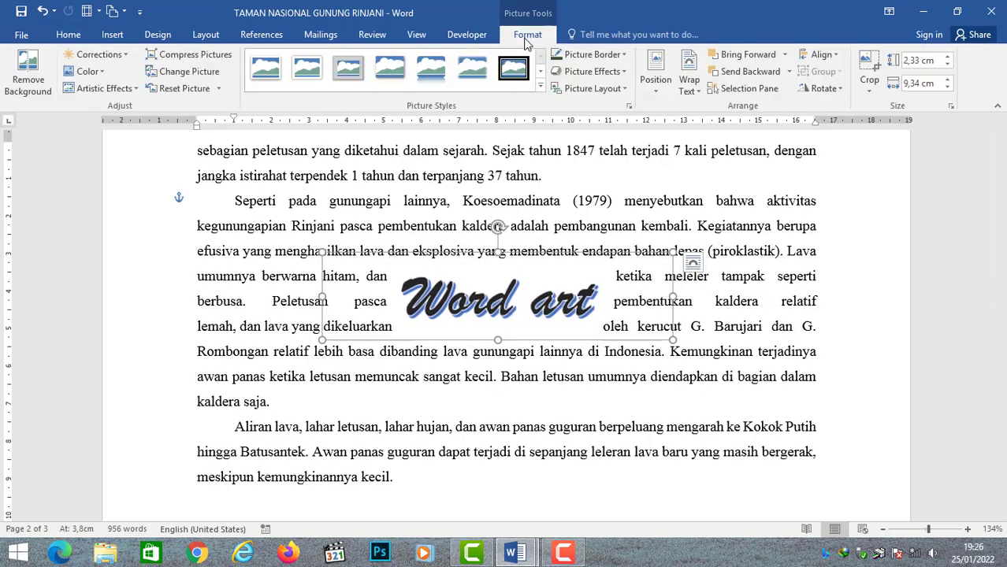
{"action": "left_click", "coordinate": [655, 93]}
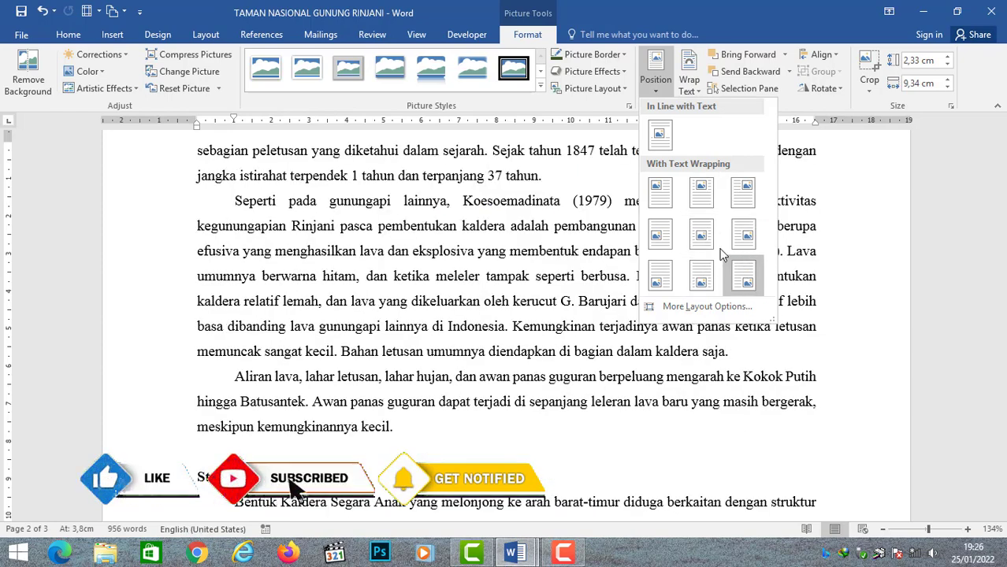
{"action": "left_click", "coordinate": [666, 203]}
{"action": "scroll", "coordinate": [672, 248], "scroll_direction": "up", "scroll_amount": 3}
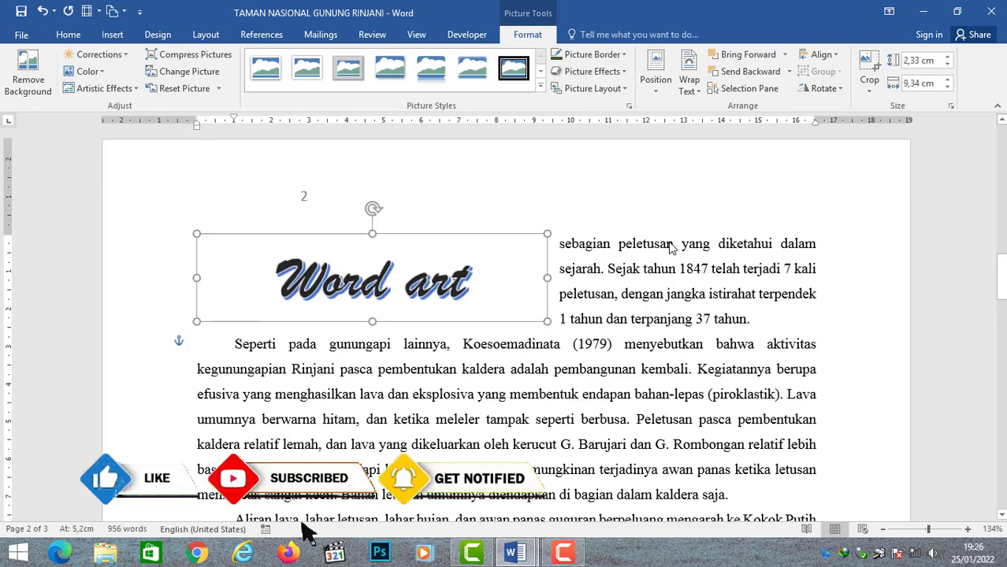